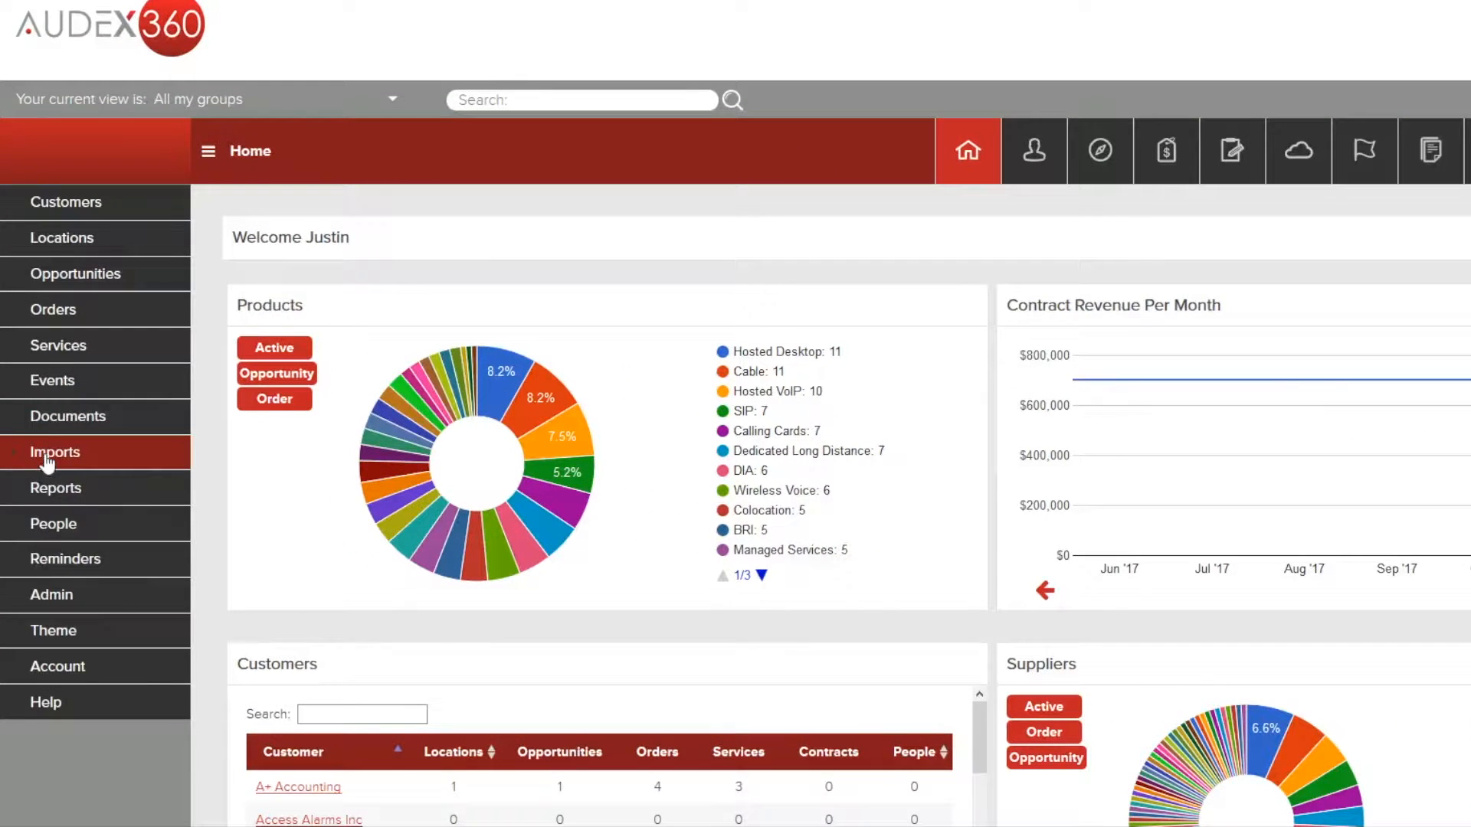
Step: Open the import page for opportunities, orders and inventory, and choose customer Bargain Broadband with inventory type BRI
{"action": "left_click", "coordinate": [44, 448]}
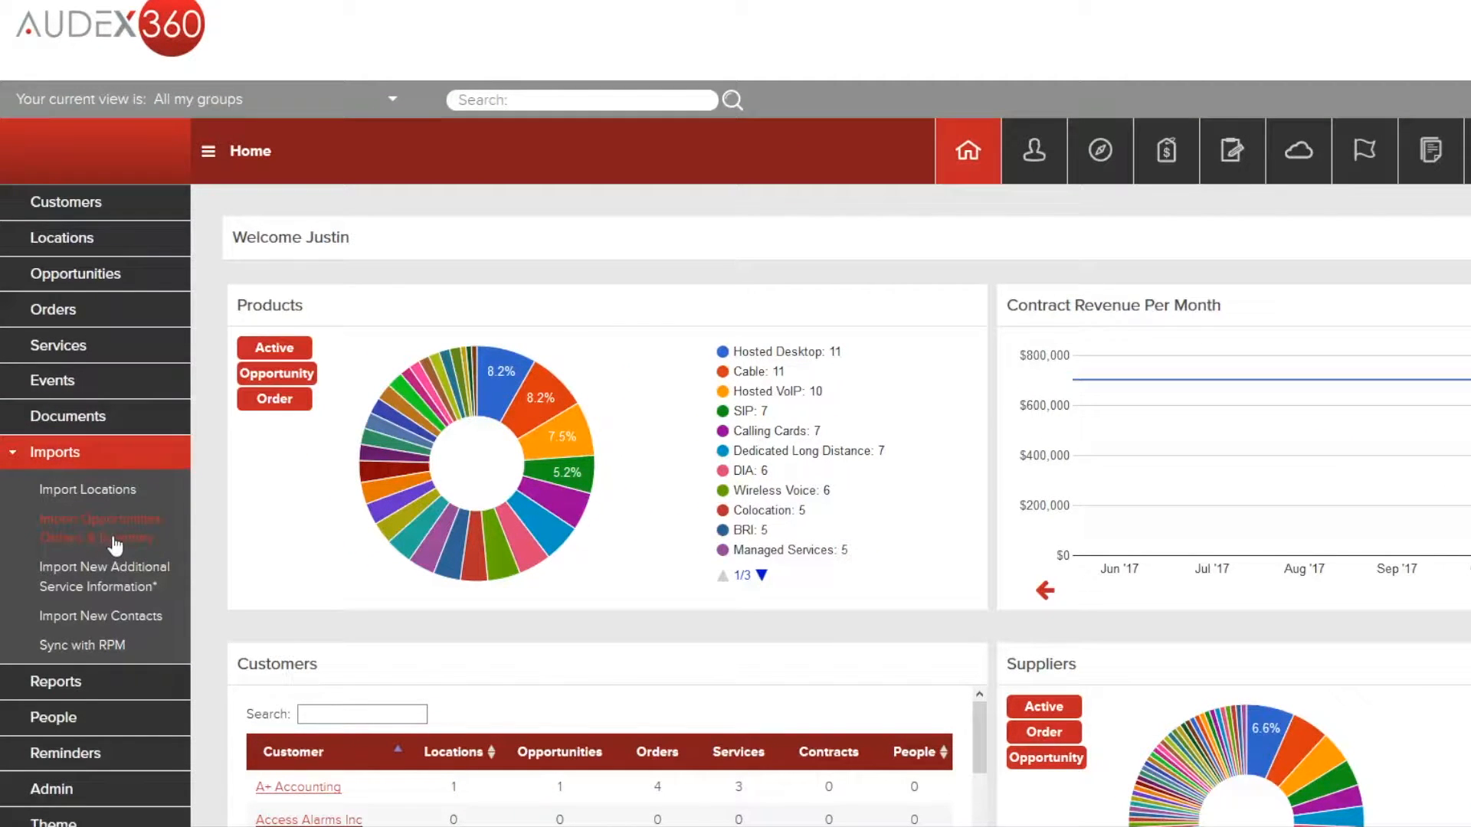
{"action": "left_click", "coordinate": [115, 546]}
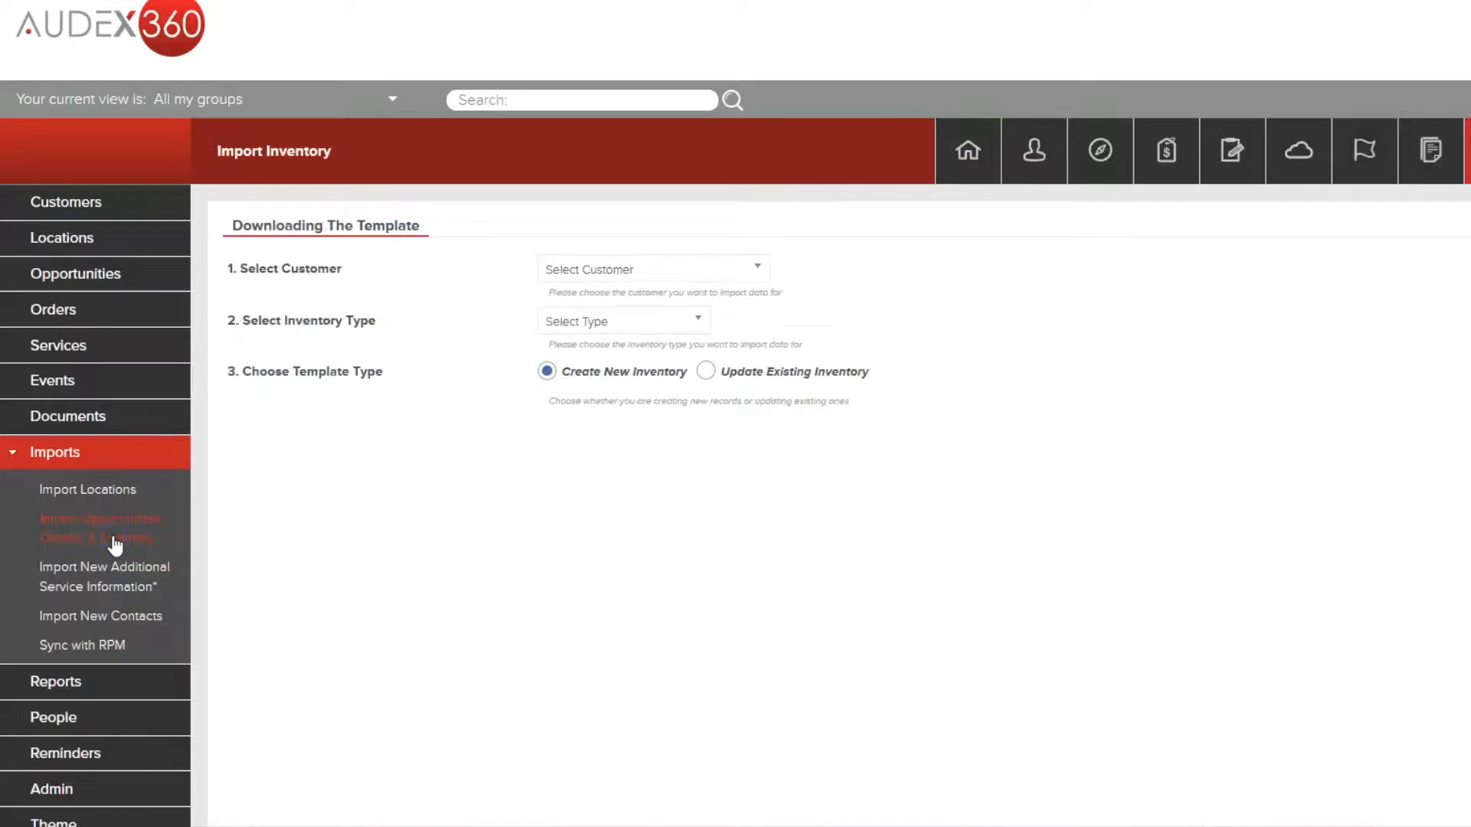
{"action": "left_click", "coordinate": [571, 270]}
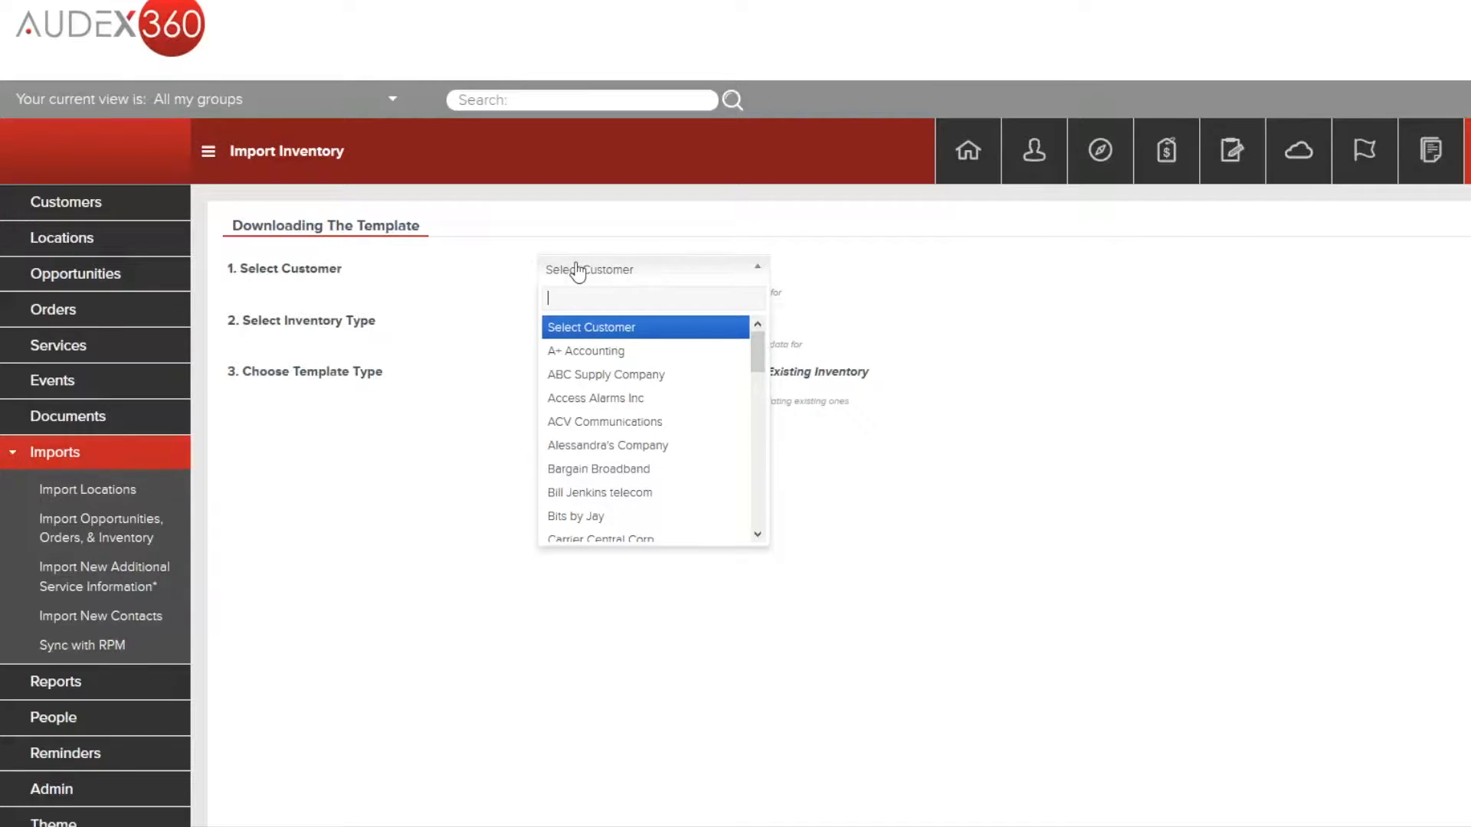
{"action": "left_click", "coordinate": [619, 479]}
{"action": "left_click", "coordinate": [608, 321]}
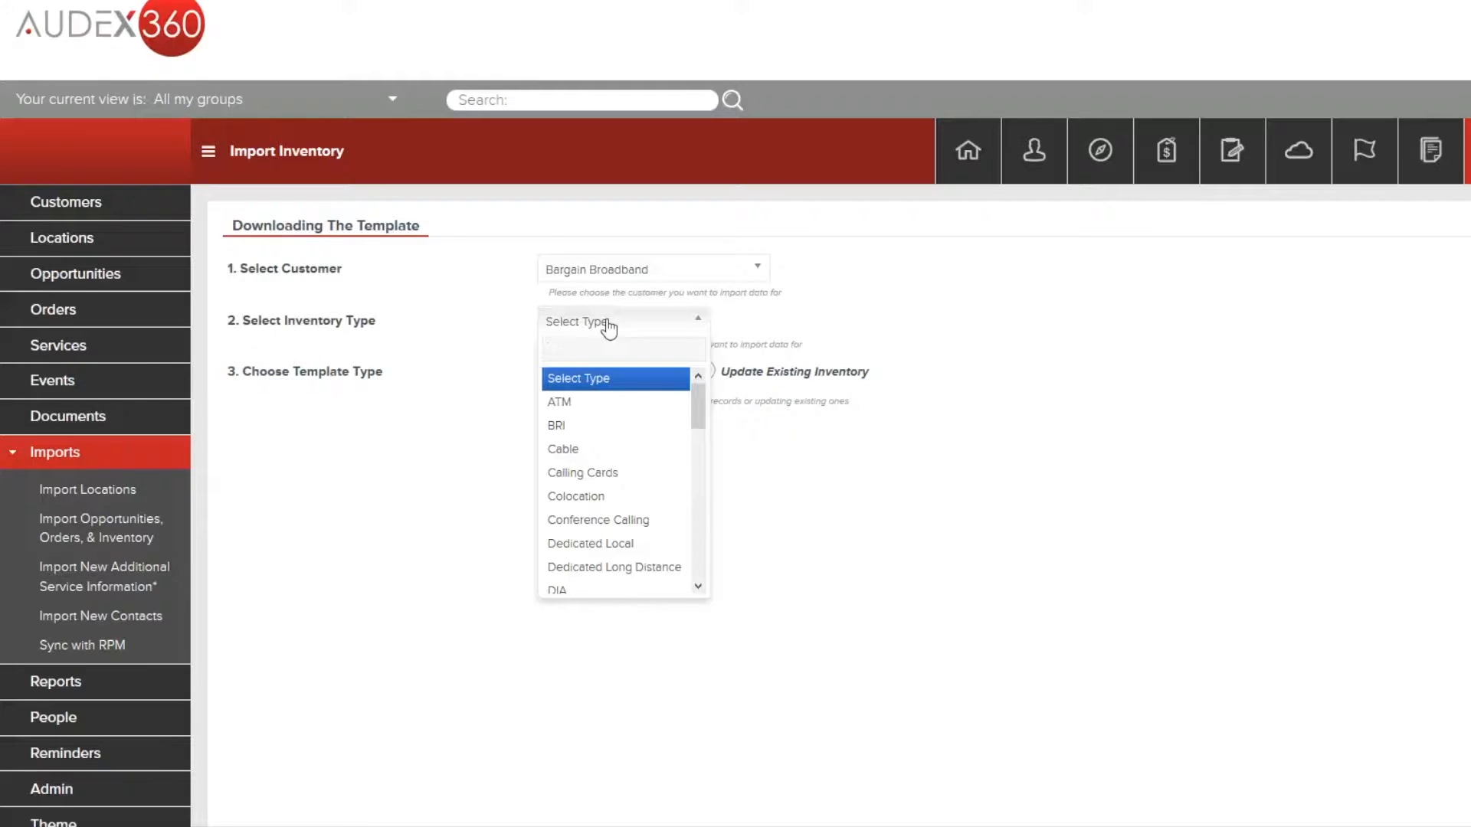
{"action": "left_click", "coordinate": [576, 423]}
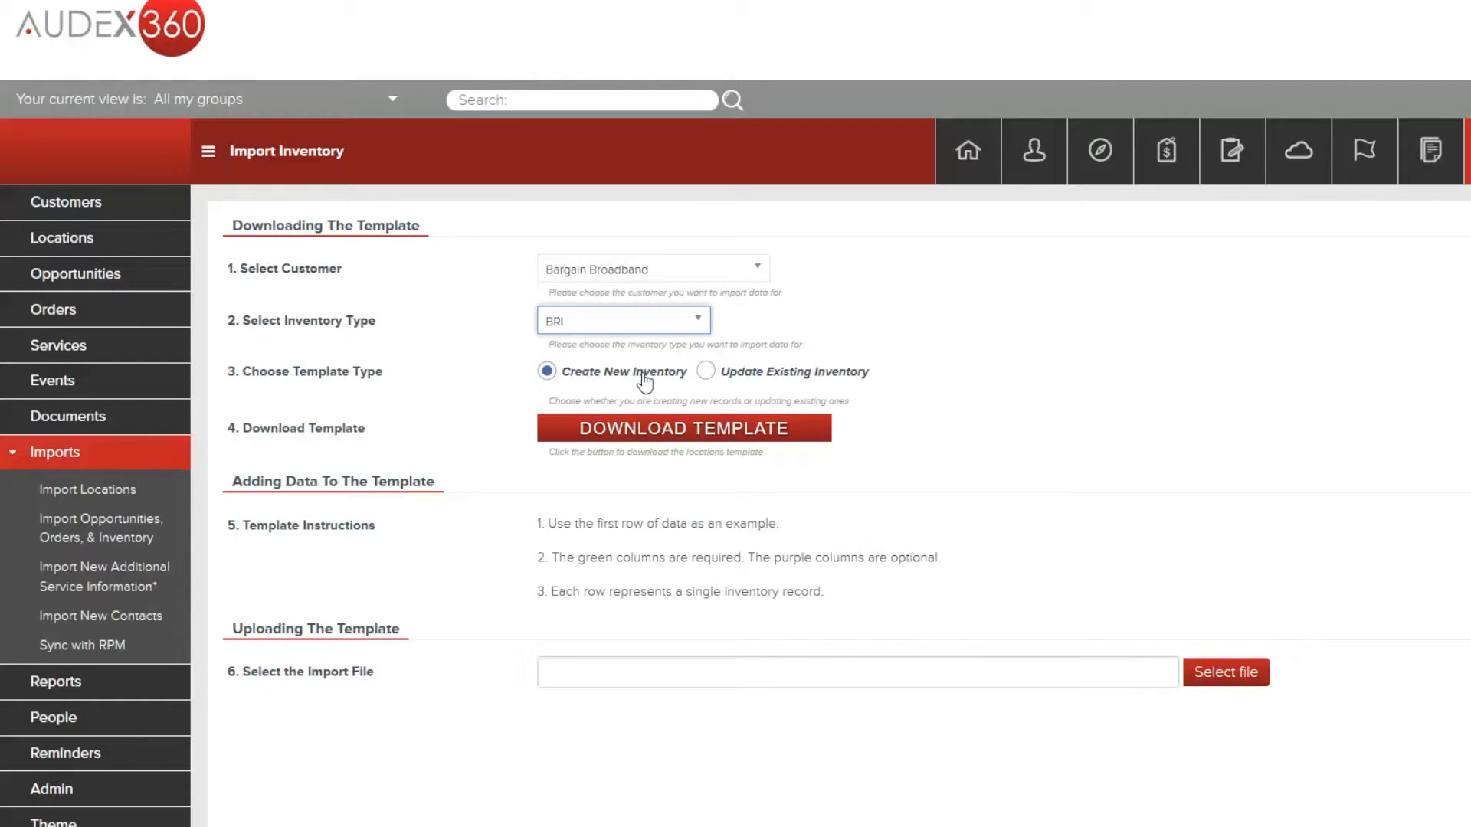
Step: Download the template for creating new inventory, open it in Microsoft Excel and enable editing
{"action": "left_click", "coordinate": [635, 428]}
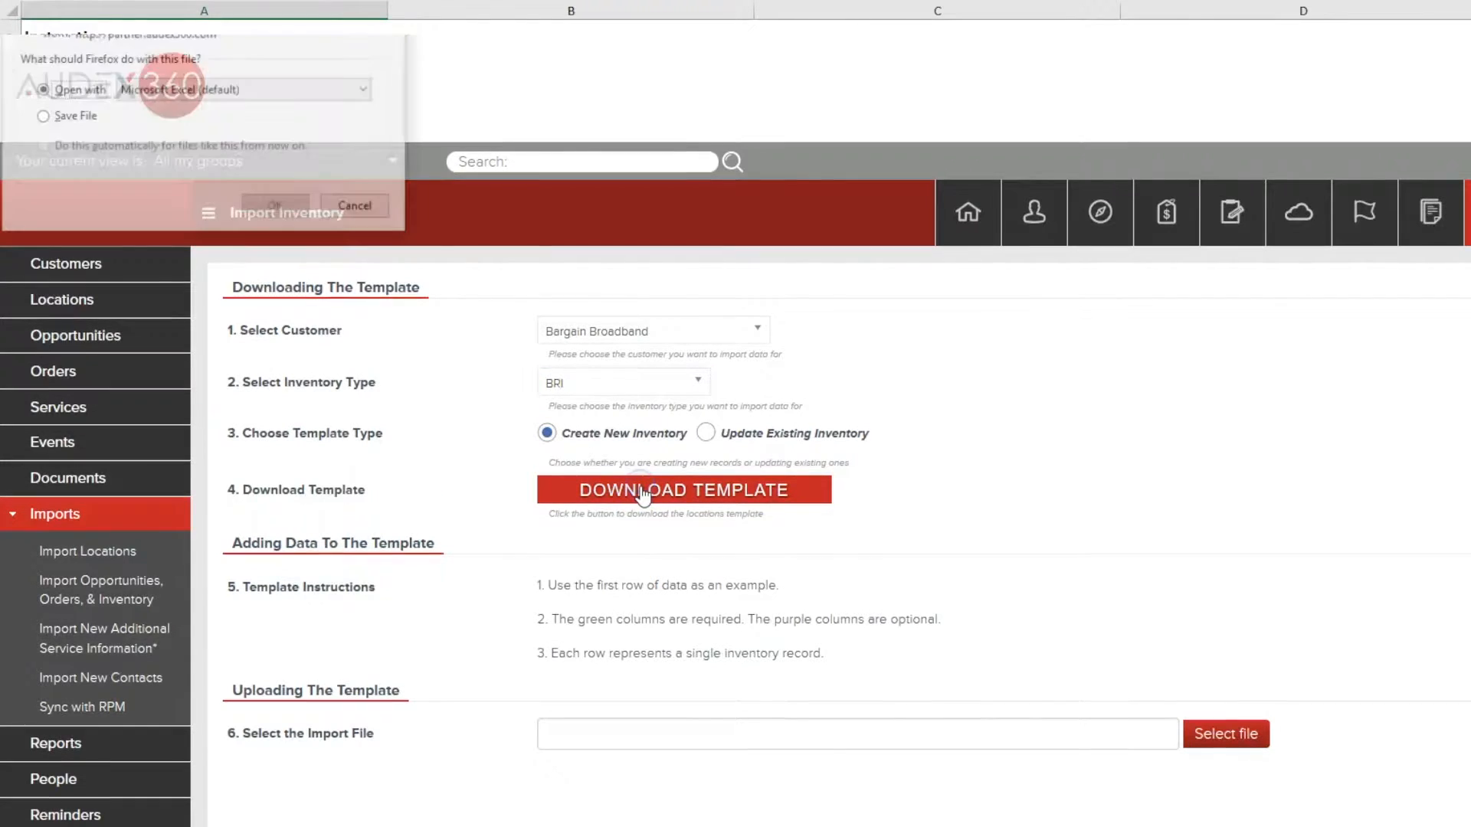
{"action": "left_click", "coordinate": [279, 211]}
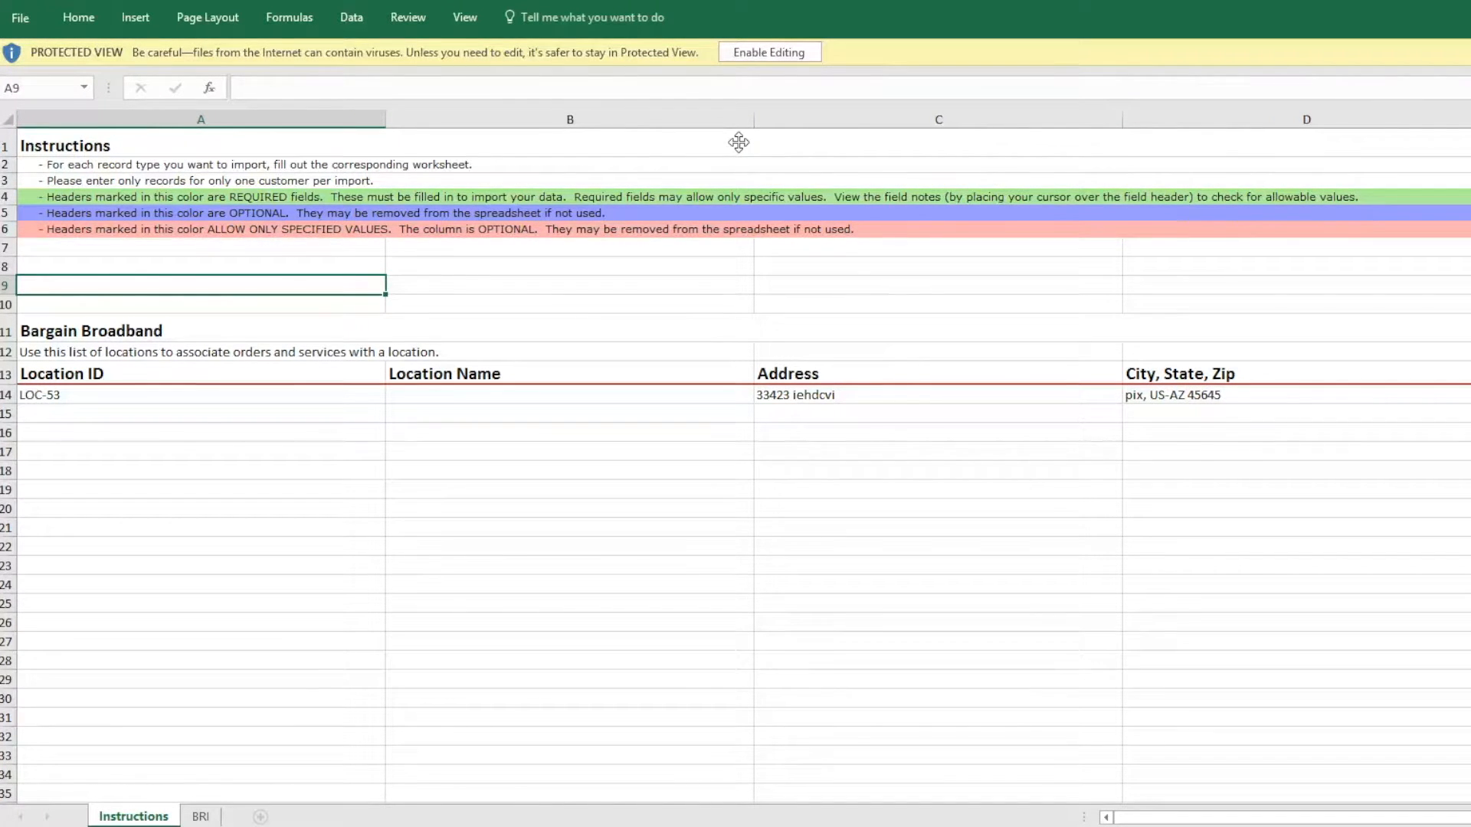
{"action": "left_click", "coordinate": [782, 50]}
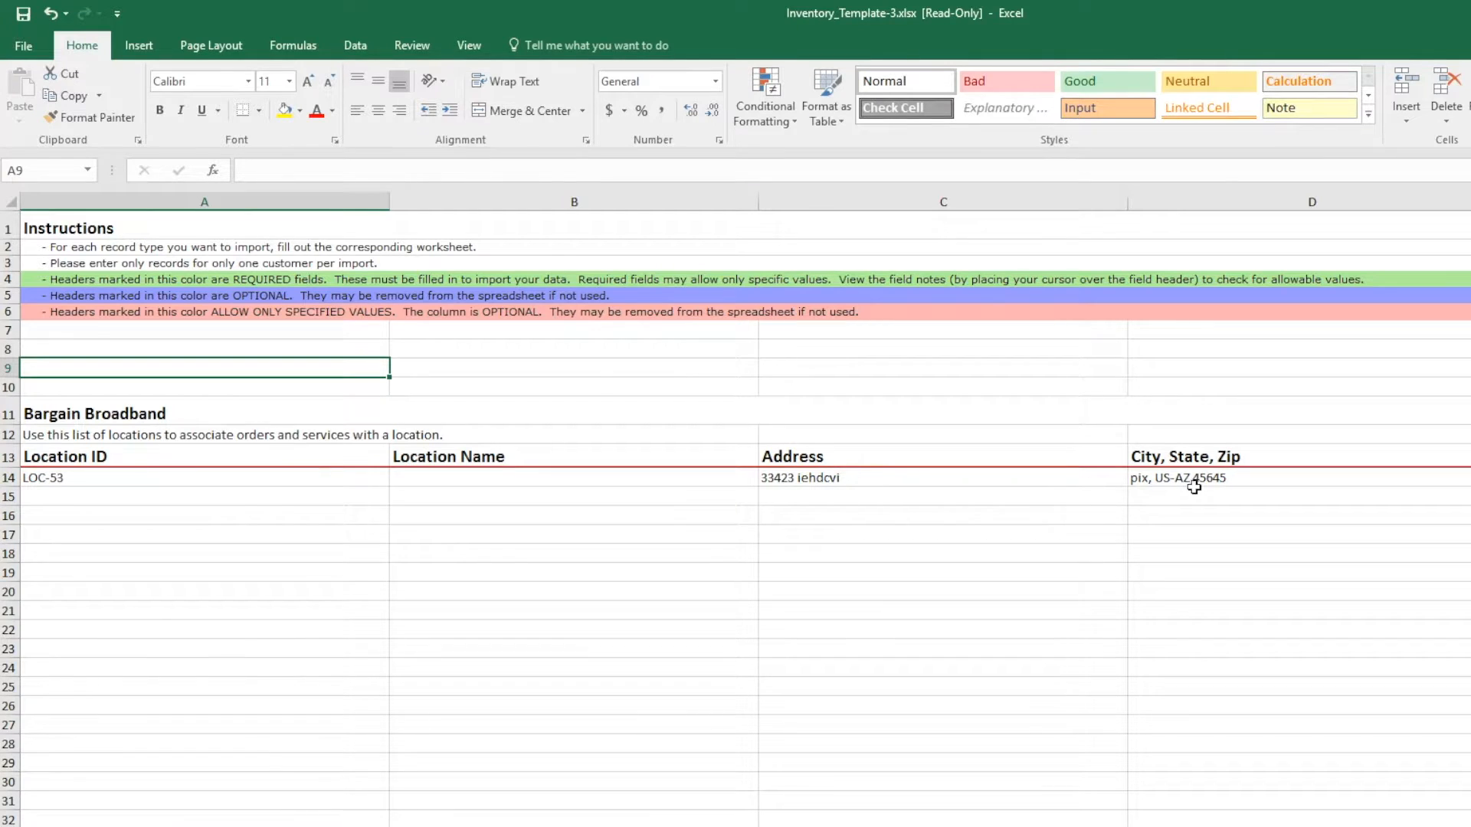
Step: Copy location ID LOC-53 from the Instructions sheet into the first Location cell (B2) of the BRI sheet
{"action": "left_click", "coordinate": [95, 480]}
{"action": "key", "text": "ctrl+c"}
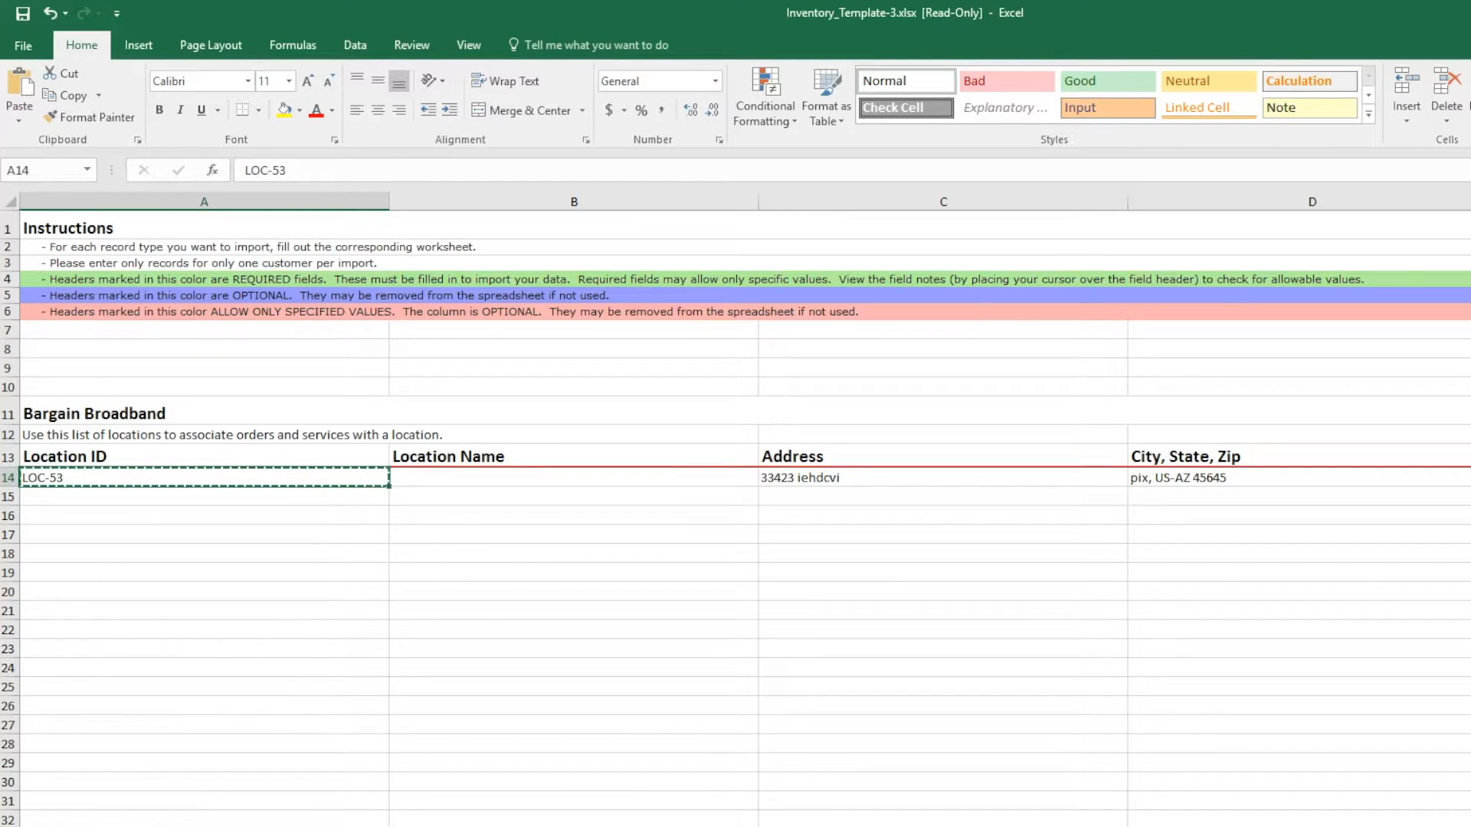
{"action": "left_click", "coordinate": [425, 826]}
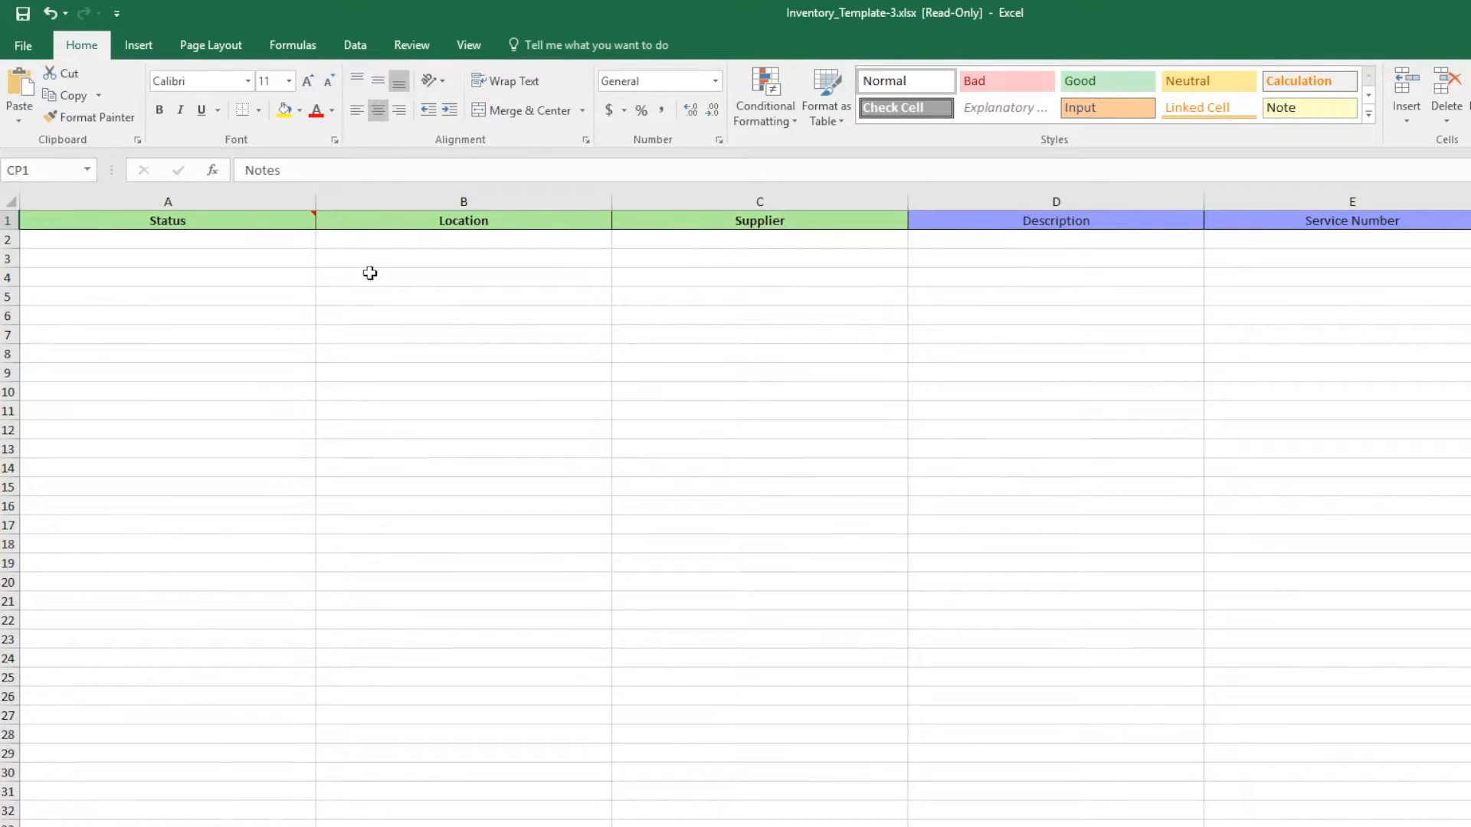
{"action": "left_click", "coordinate": [469, 242]}
{"action": "key", "text": "ctrl+v"}
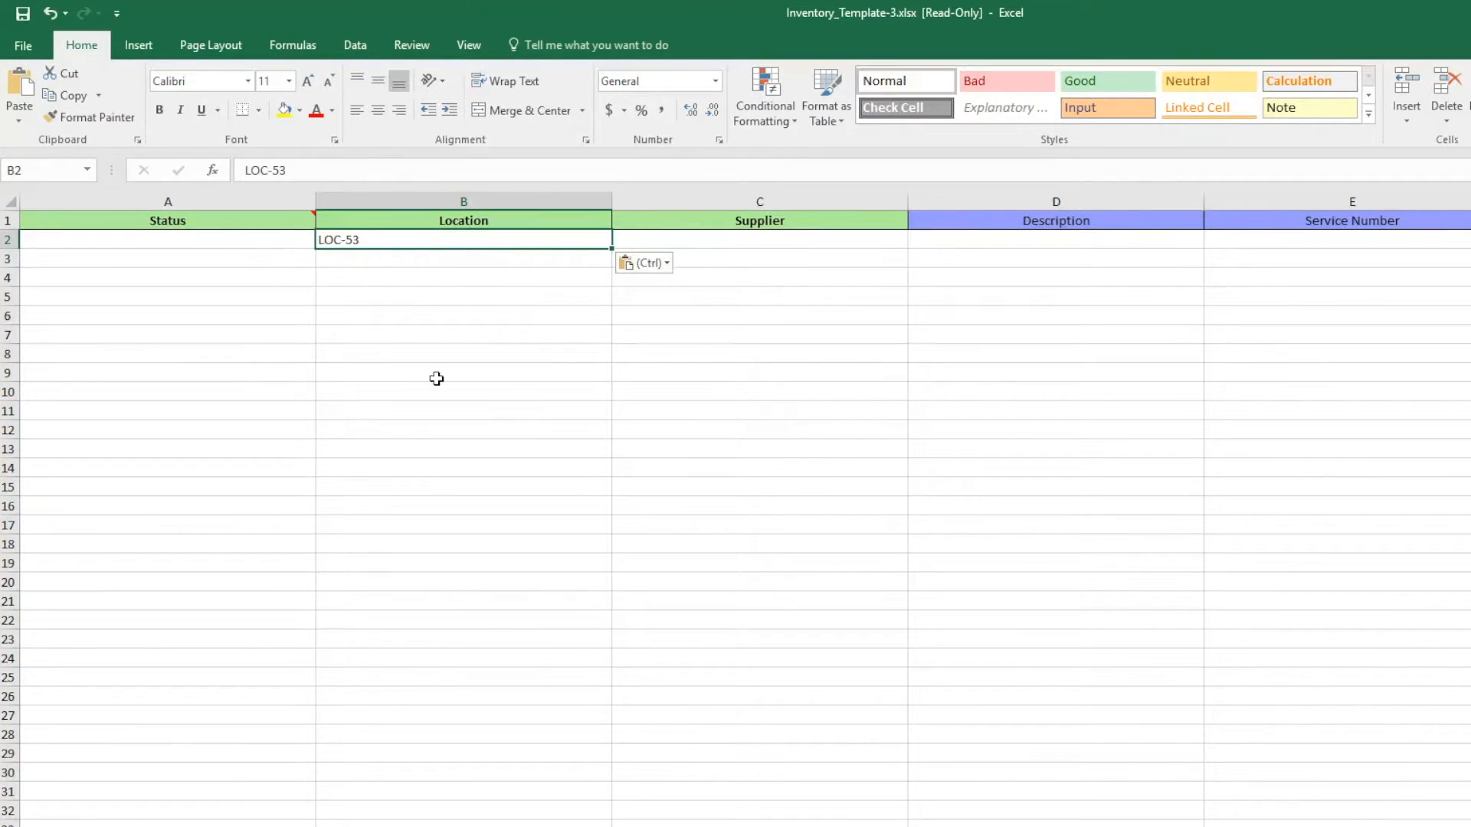
Step: Enter Active as the status of the first record in cell A2
{"action": "left_click", "coordinate": [254, 240]}
{"action": "type", "text": "Active"}
{"action": "mouse_move", "coordinate": [300, 219]}
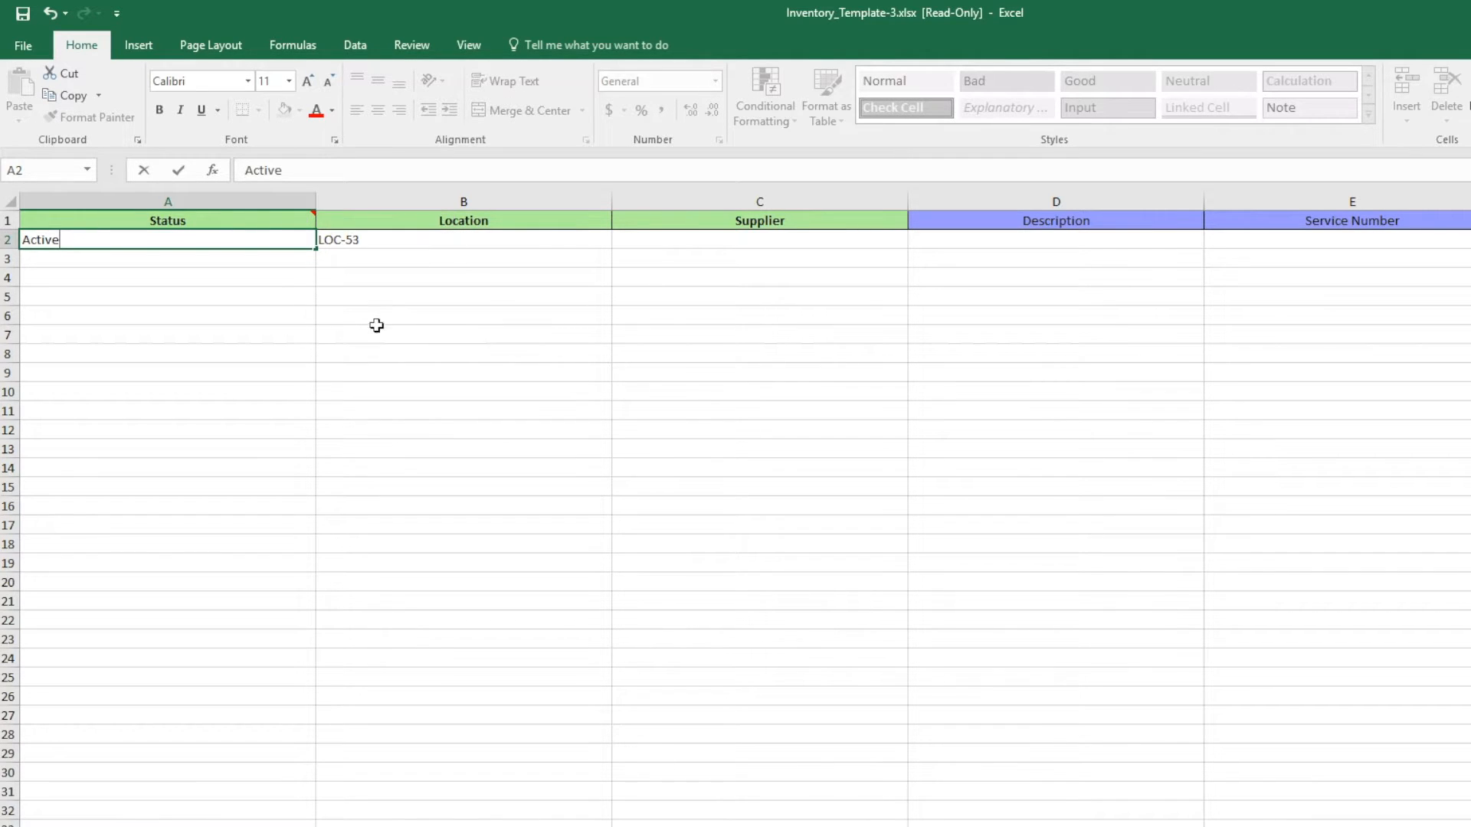
{"action": "left_click", "coordinate": [413, 331]}
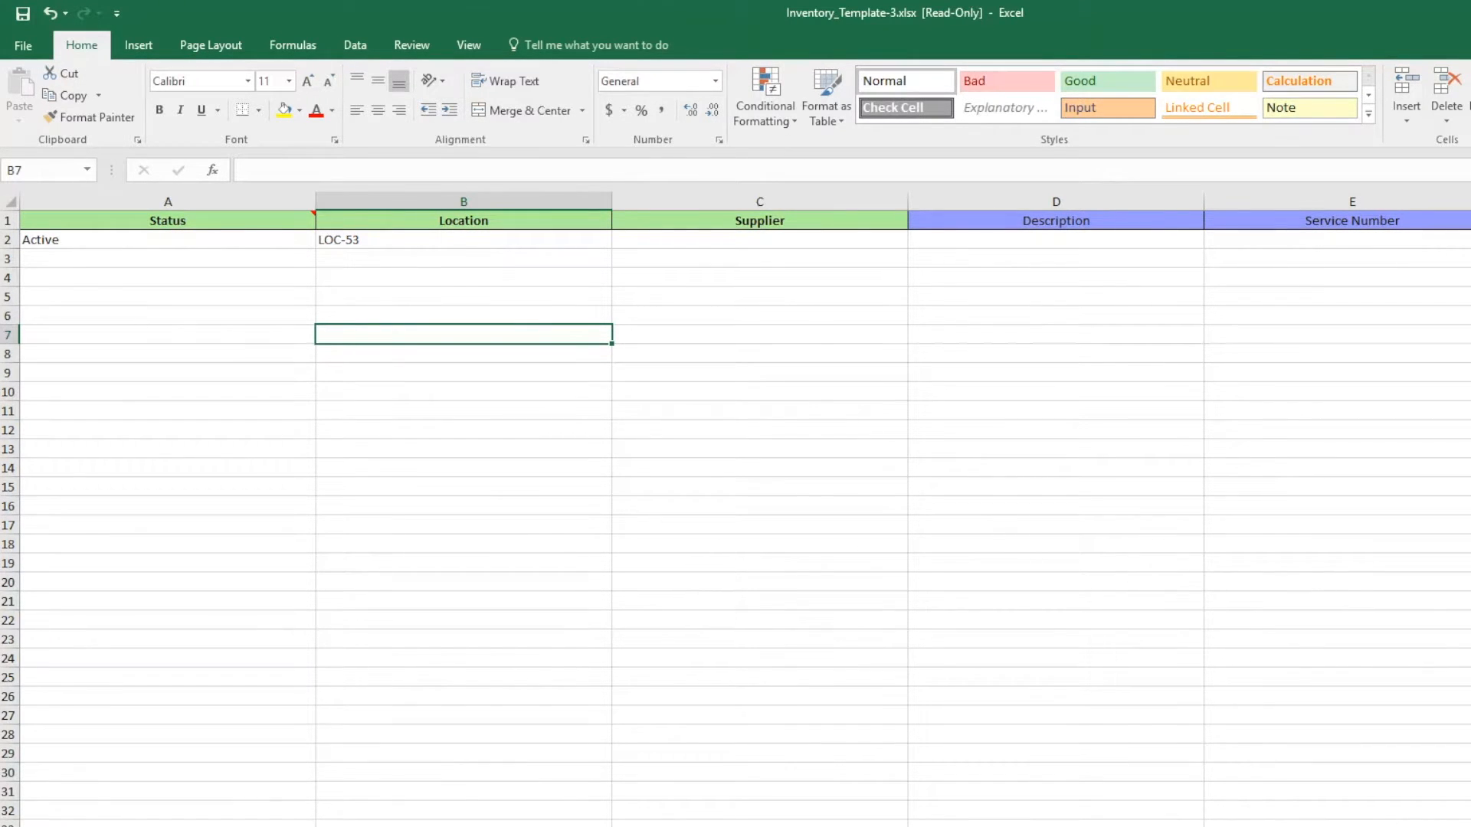
Step: Check the allowed values for the Opportunity Type column, and enter Acc Business as the supplier in cell C2
{"action": "left_click_drag", "start_coordinate": [1111, 826], "coordinate": [1245, 826]}
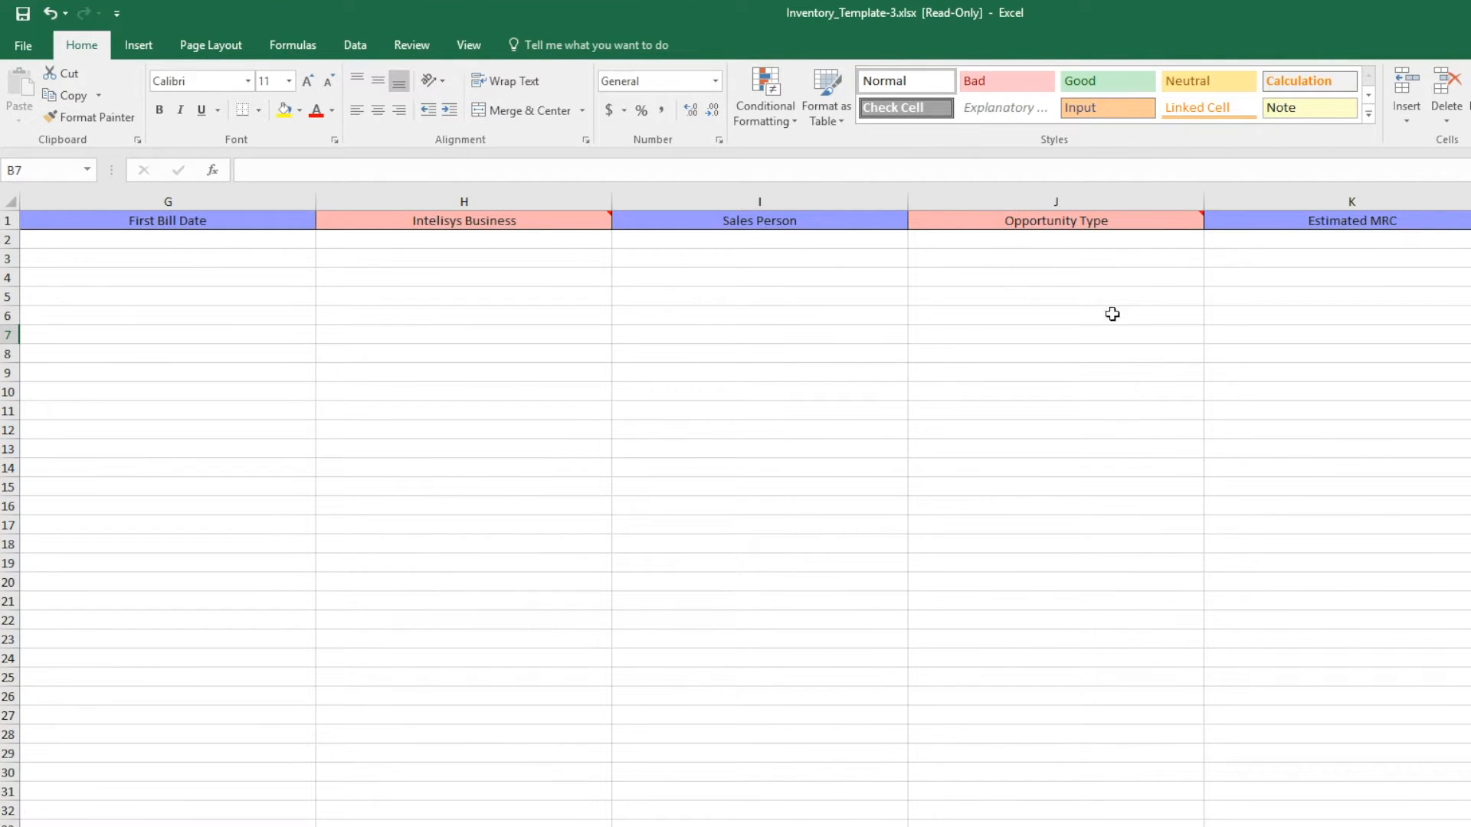
{"action": "mouse_move", "coordinate": [1097, 222]}
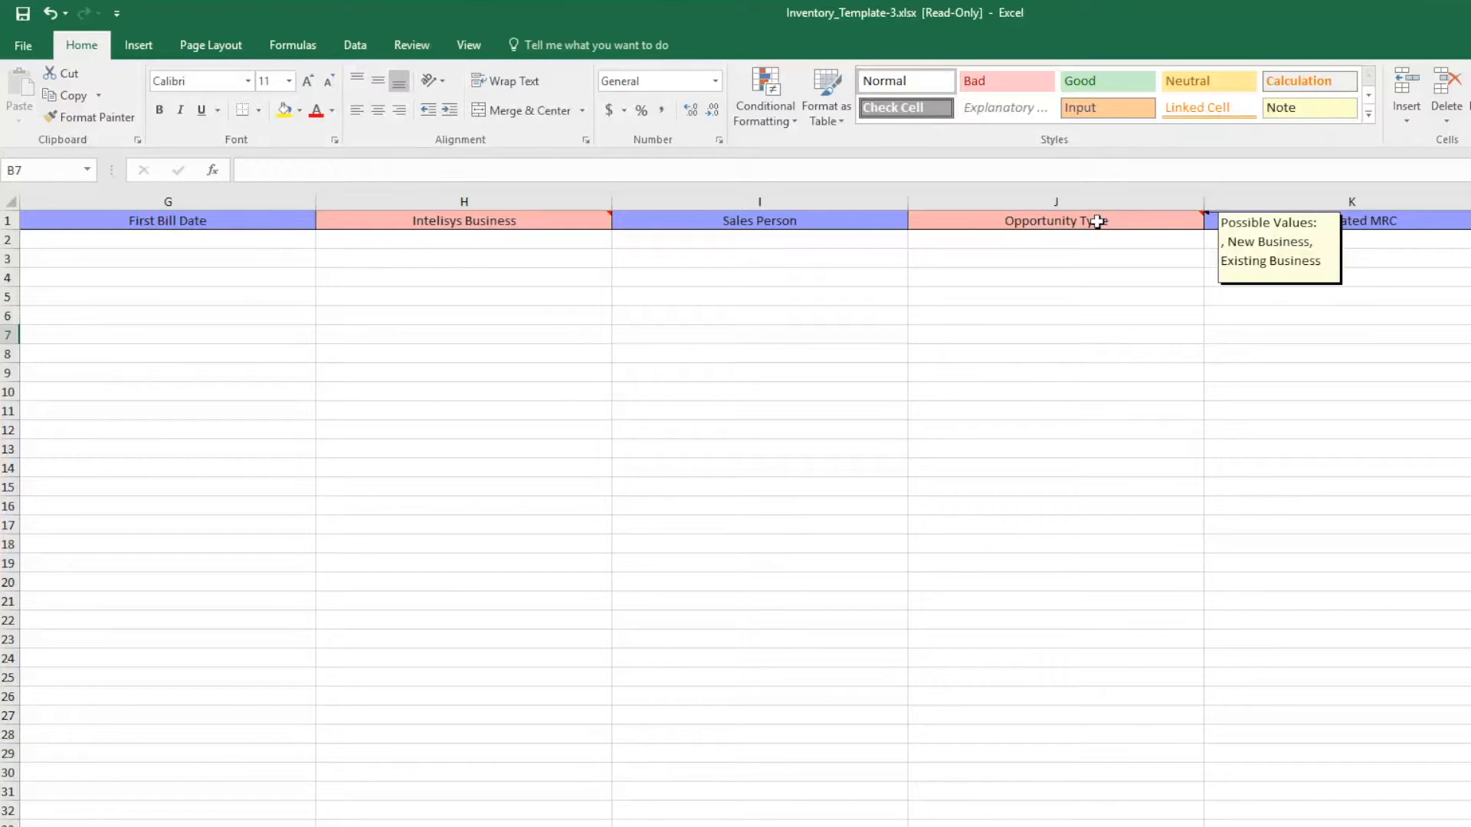
{"action": "left_click_drag", "start_coordinate": [1153, 826], "coordinate": [1011, 826]}
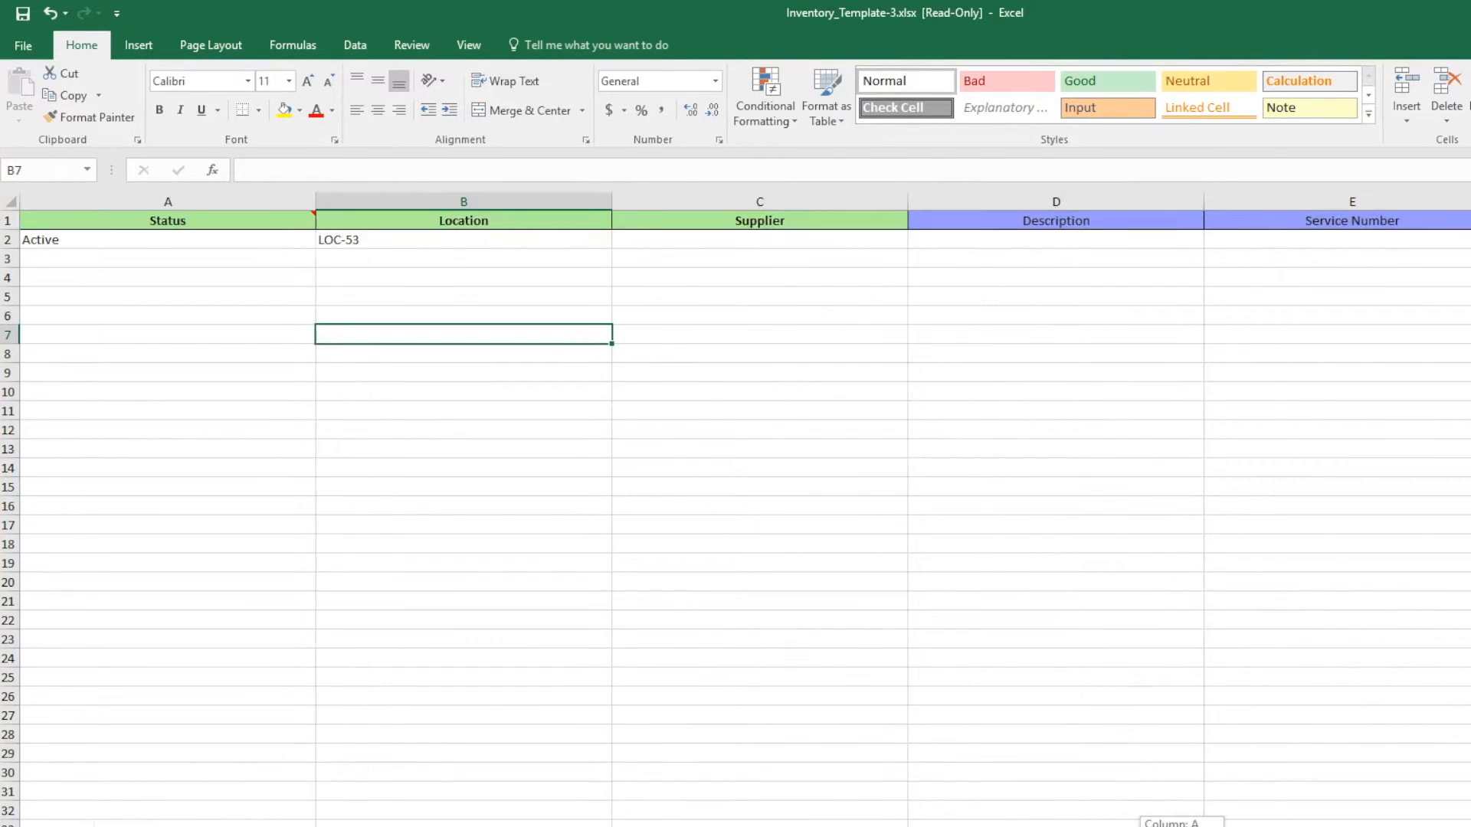
{"action": "left_click", "coordinate": [748, 239]}
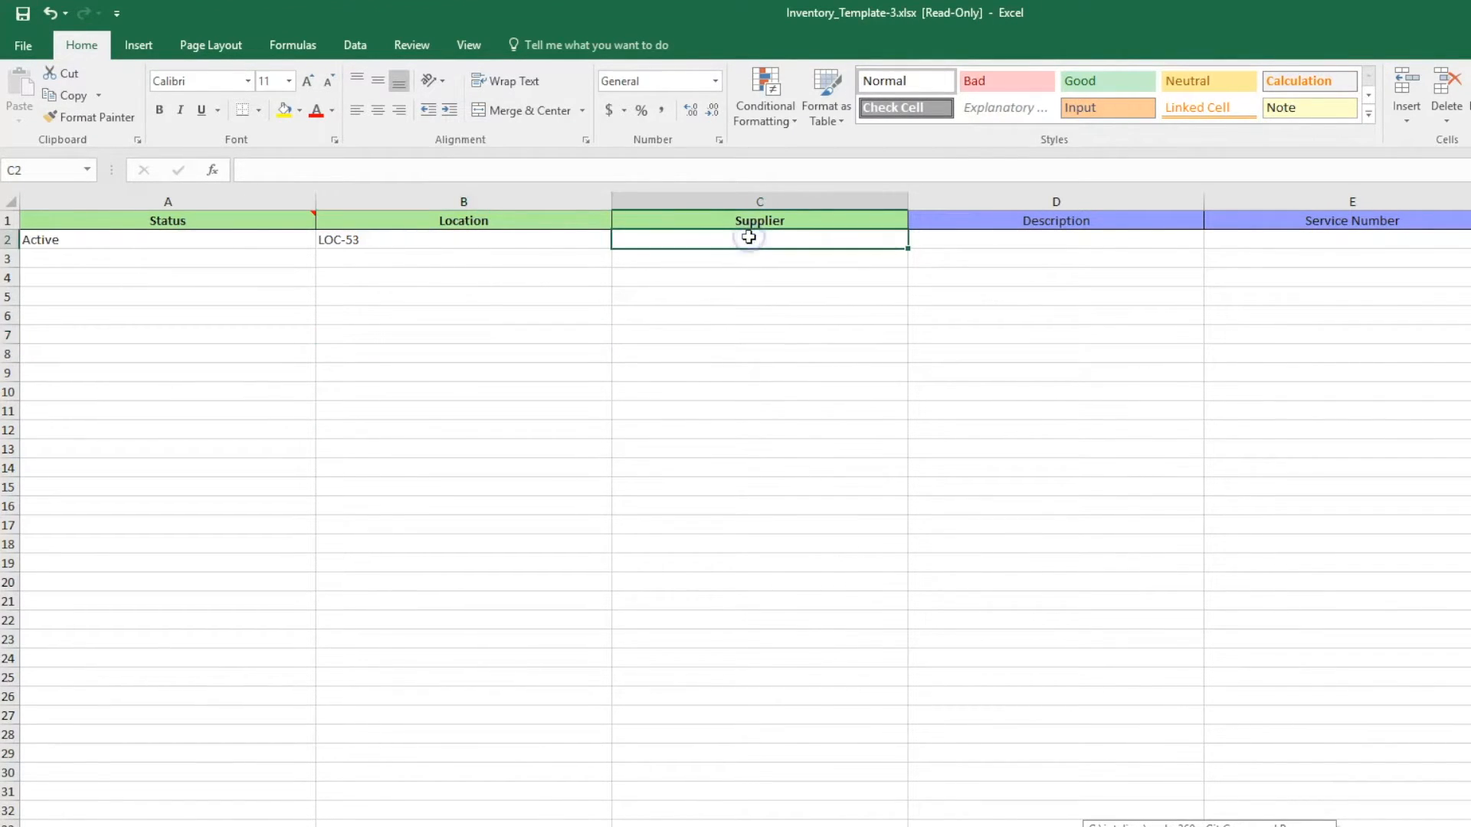
{"action": "double_click", "coordinate": [750, 238]}
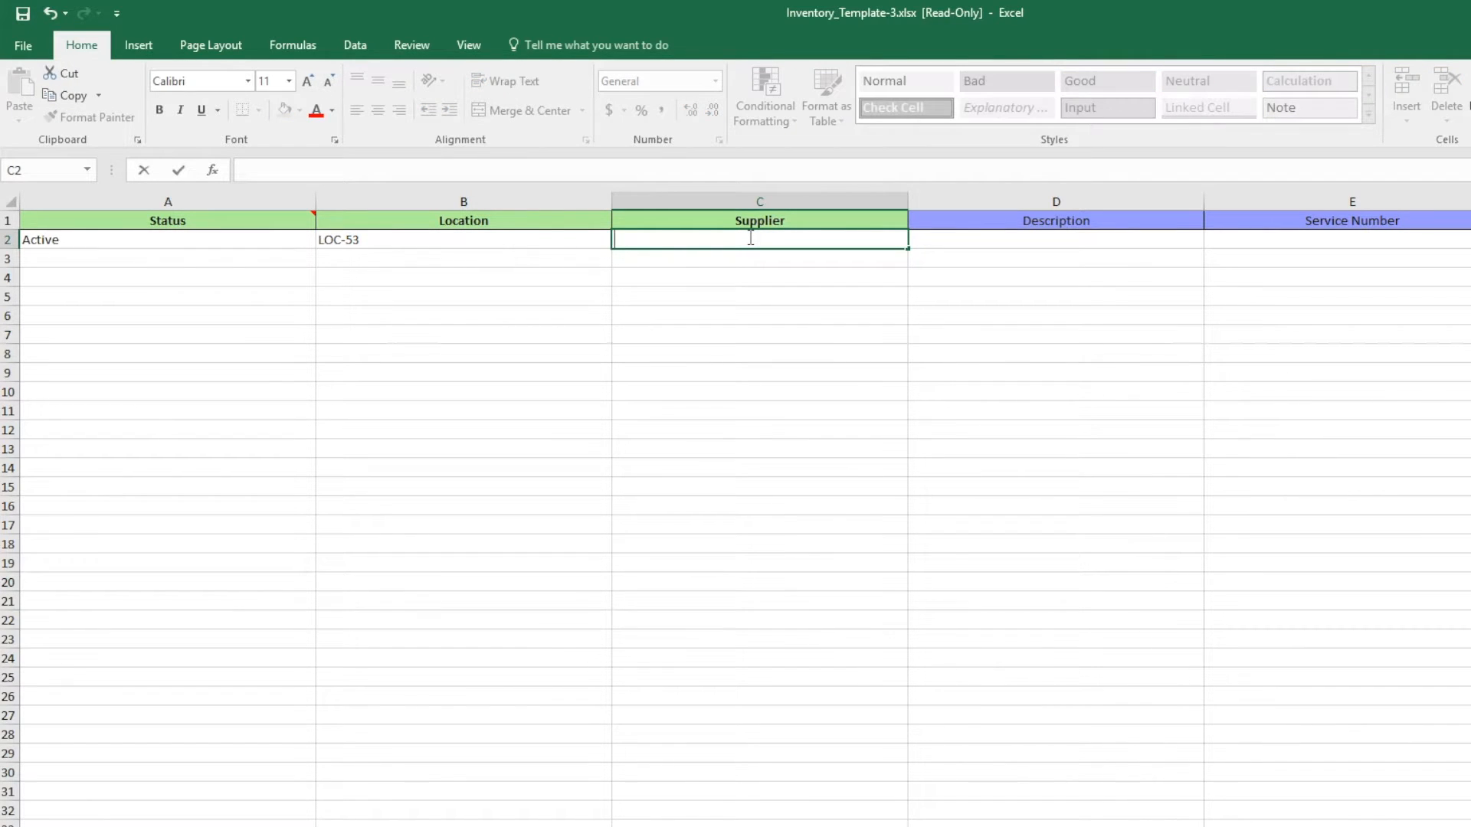
{"action": "type", "text": "Acc Business"}
Step: Save the completed template to the Desktop as an Excel workbook named BRI Import
{"action": "left_click", "coordinate": [24, 44]}
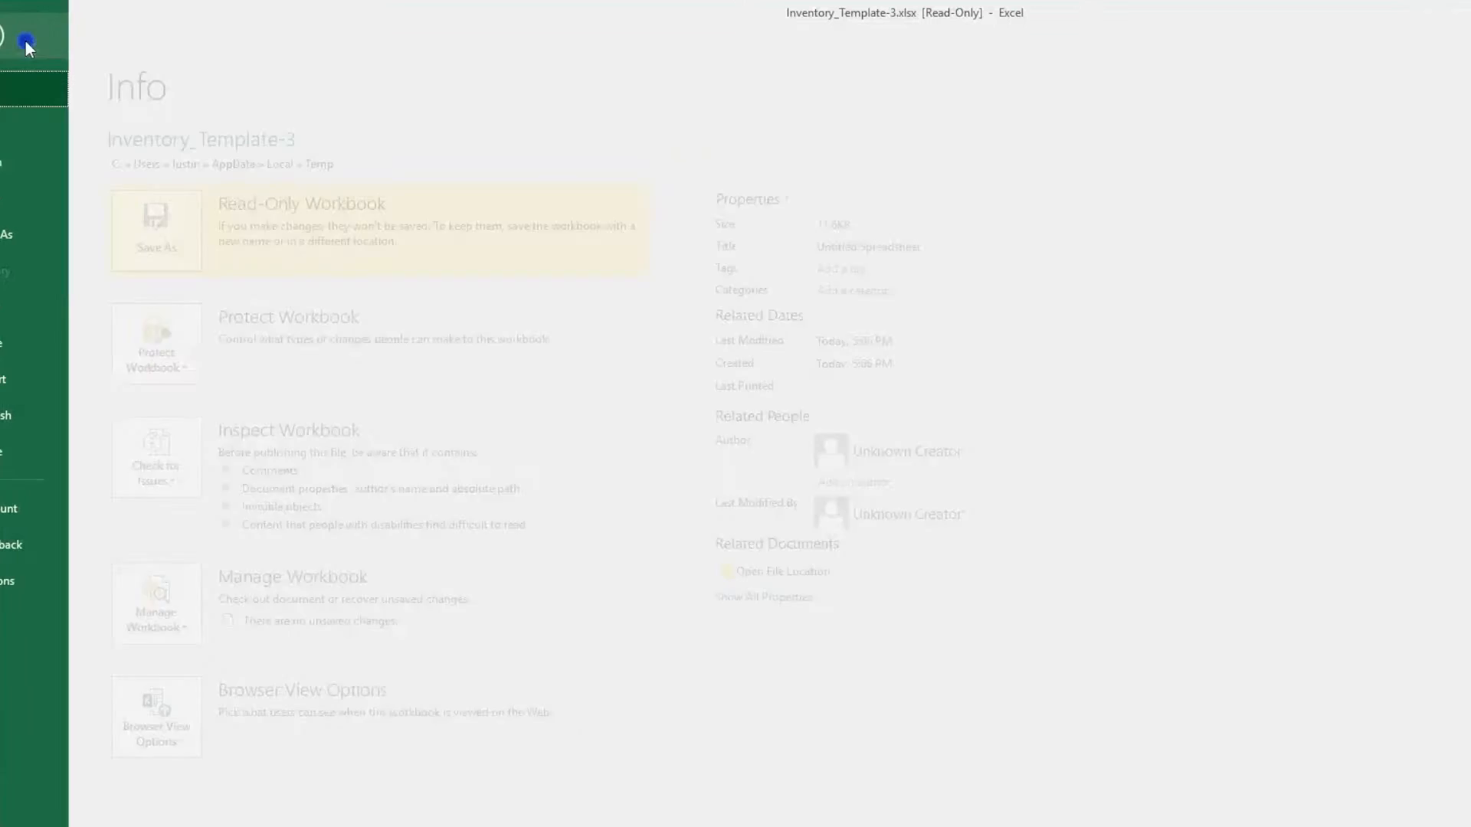
{"action": "left_click", "coordinate": [51, 236]}
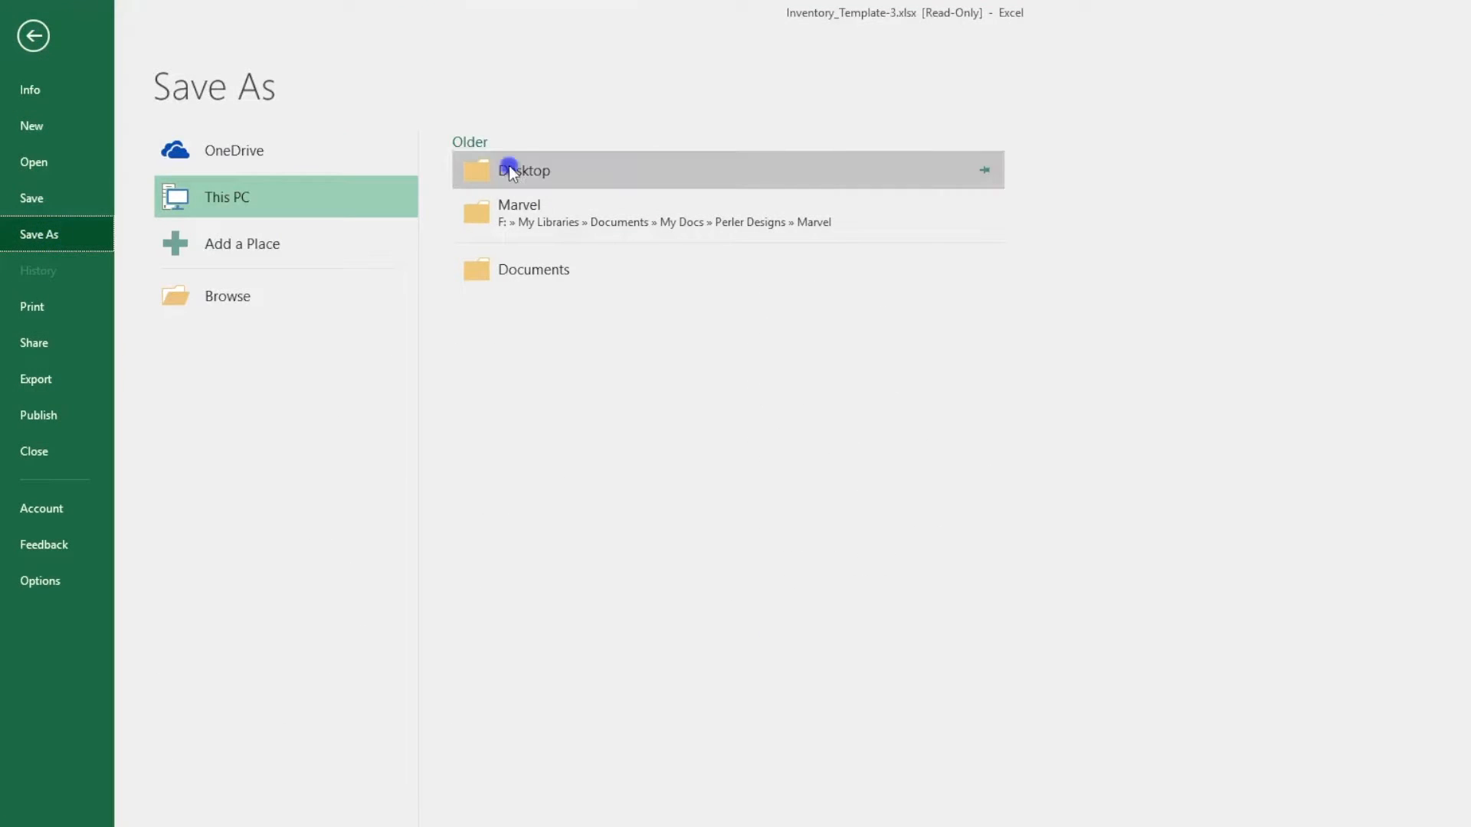
{"action": "left_click", "coordinate": [508, 167]}
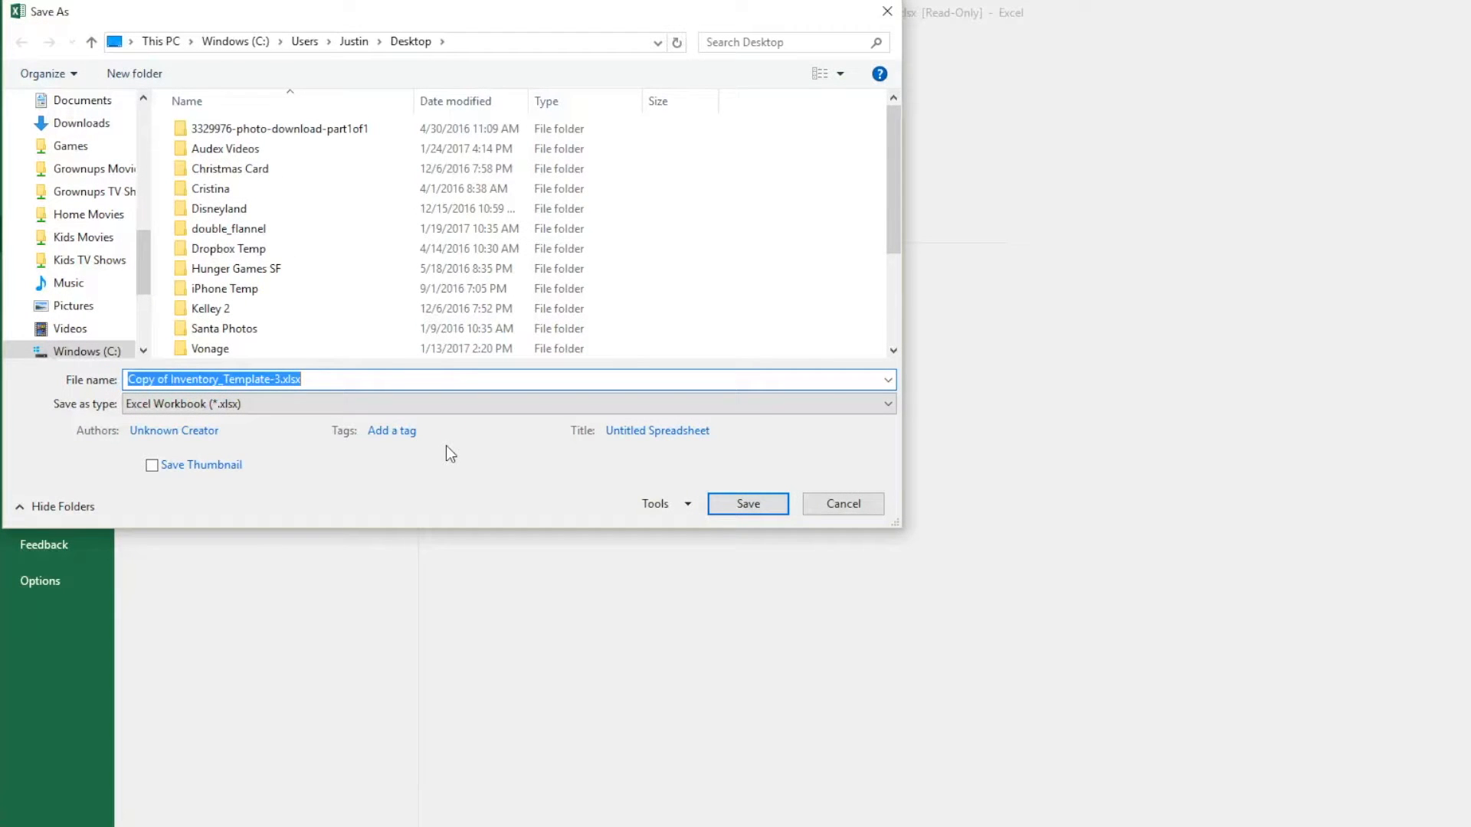
{"action": "type", "text": "BRI Import"}
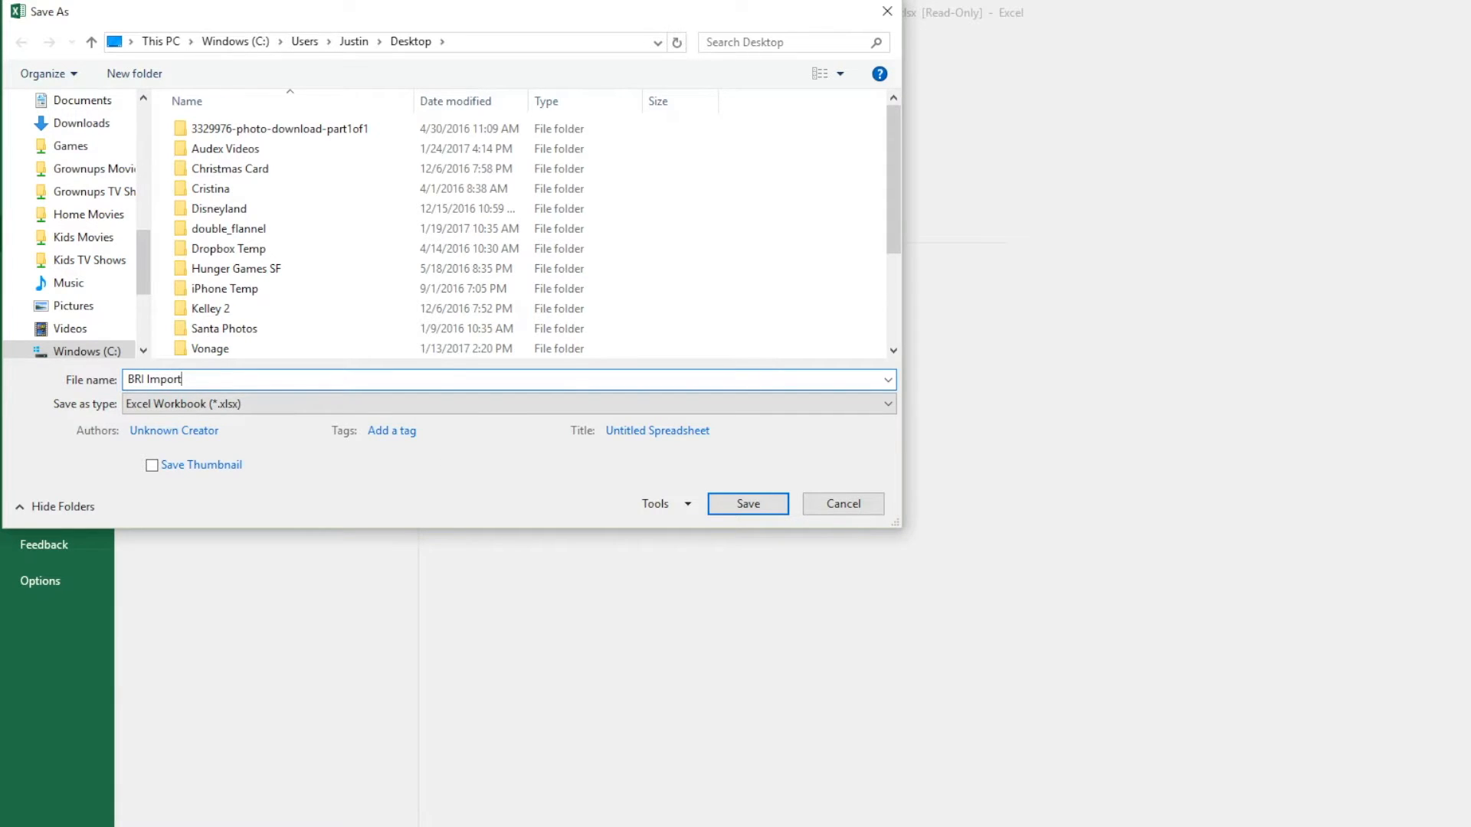
{"action": "key", "text": "Return"}
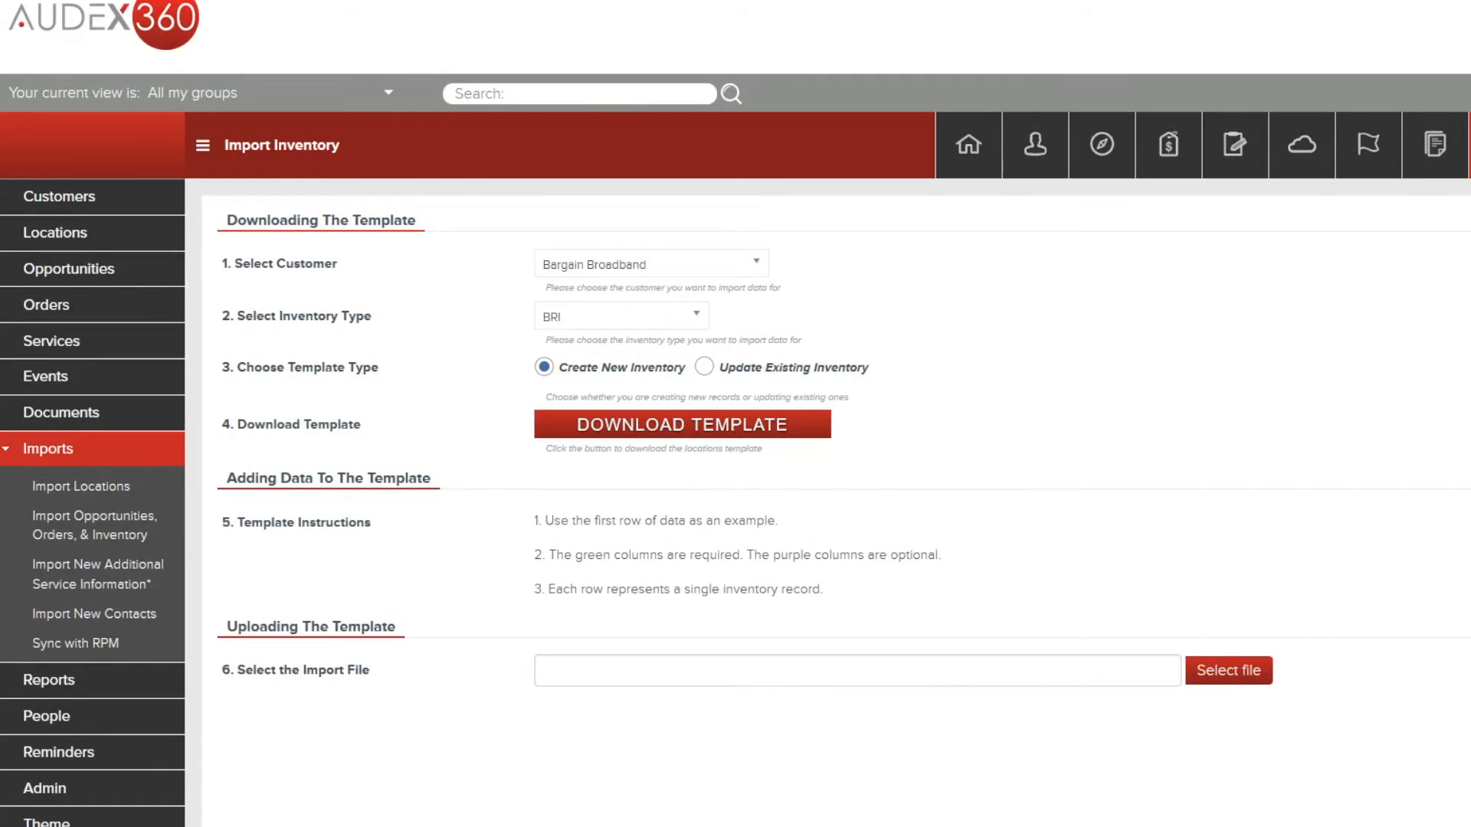
Step: Switch to the Audex360 import page, select Inventory Import.xlsx as the import file and upload it
{"action": "left_click", "coordinate": [1242, 672]}
{"action": "type", "text": "Inve"}
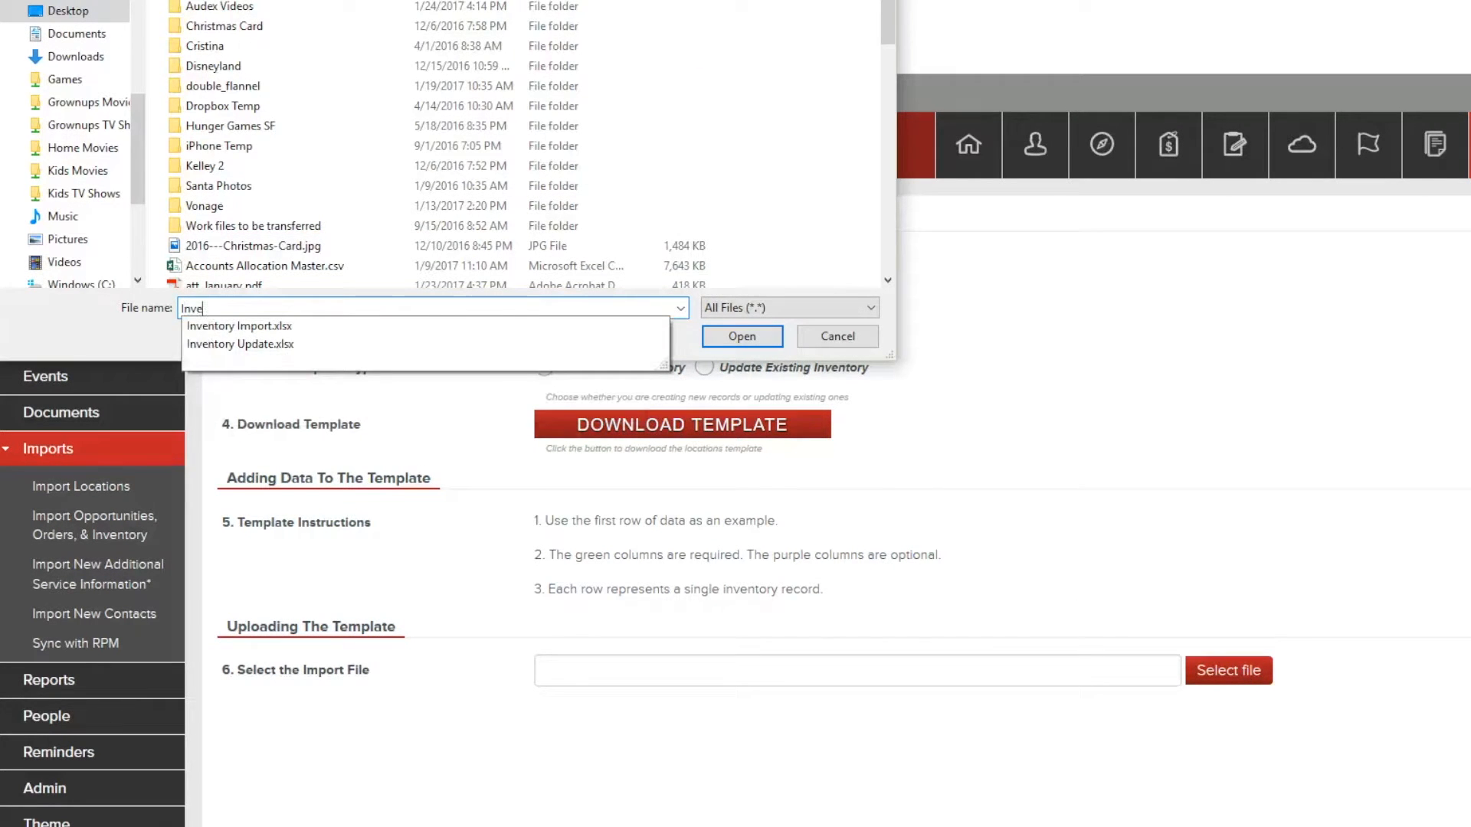
{"action": "left_click", "coordinate": [252, 326]}
{"action": "left_click", "coordinate": [741, 337]}
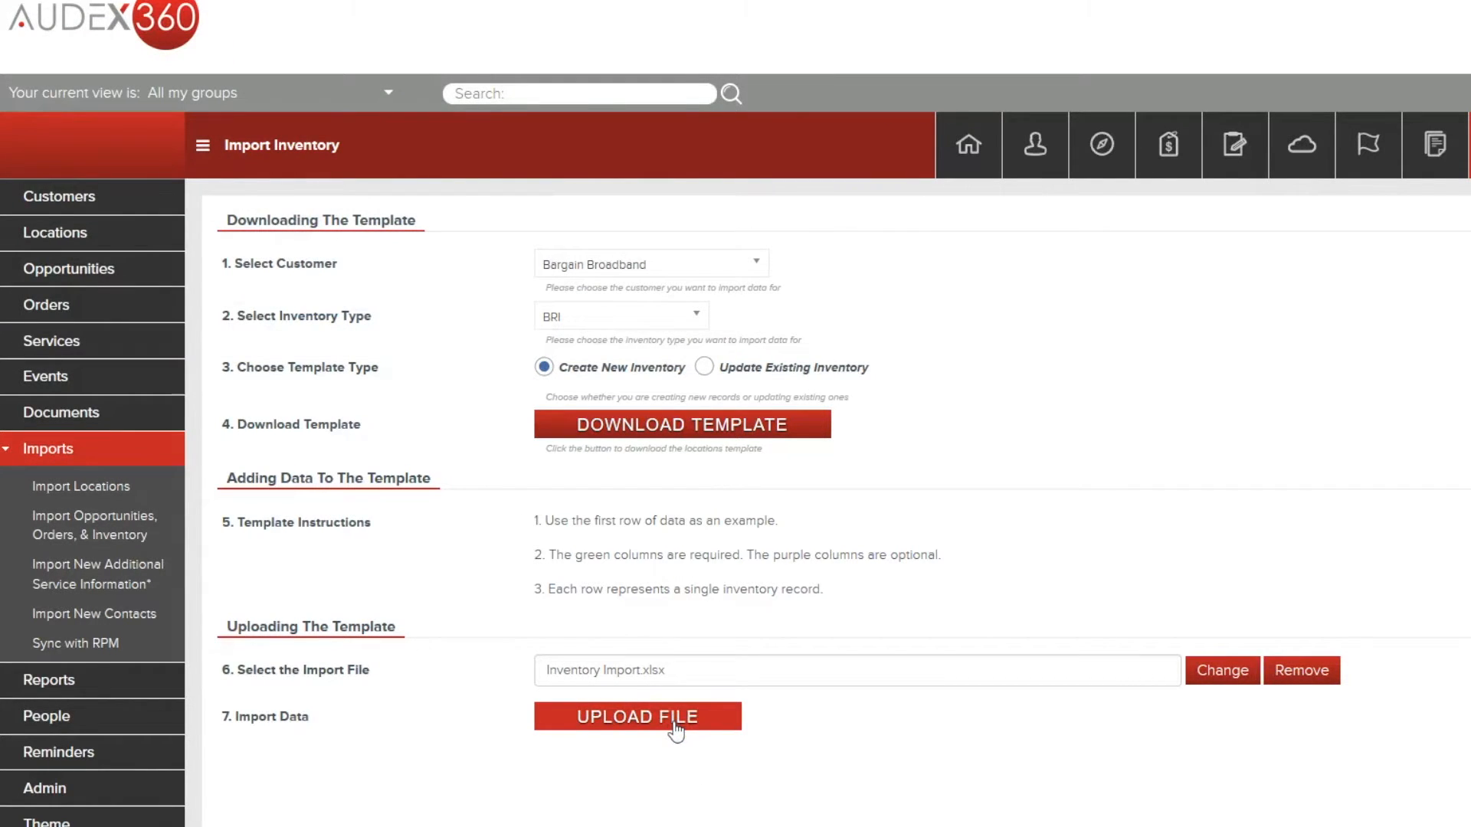
{"action": "left_click", "coordinate": [675, 728]}
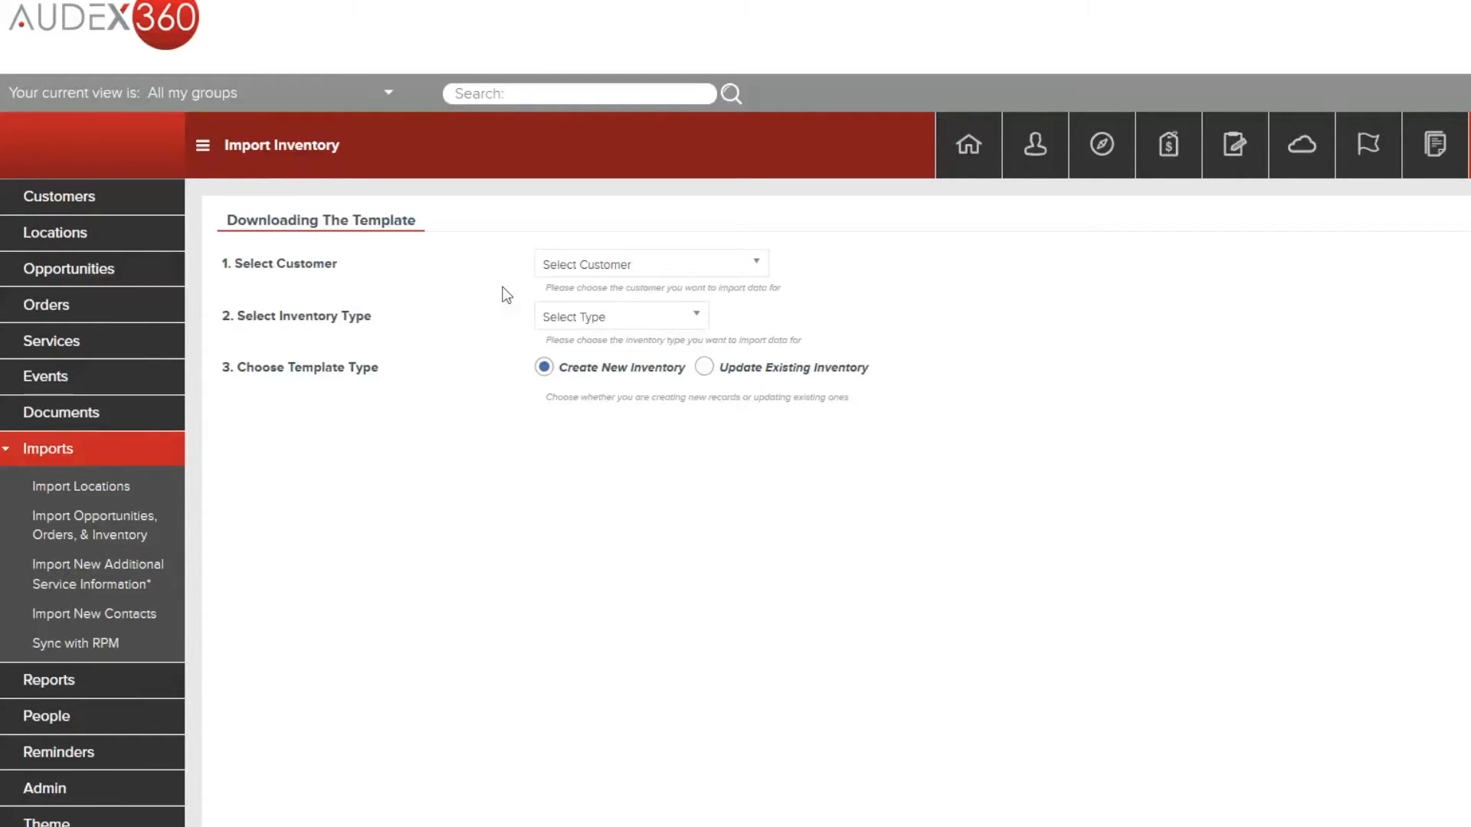
Step: Set up another import for customer Bargain Broadband, inventory type BRI, with the Update Existing Inventory template type
{"action": "left_click", "coordinate": [617, 274]}
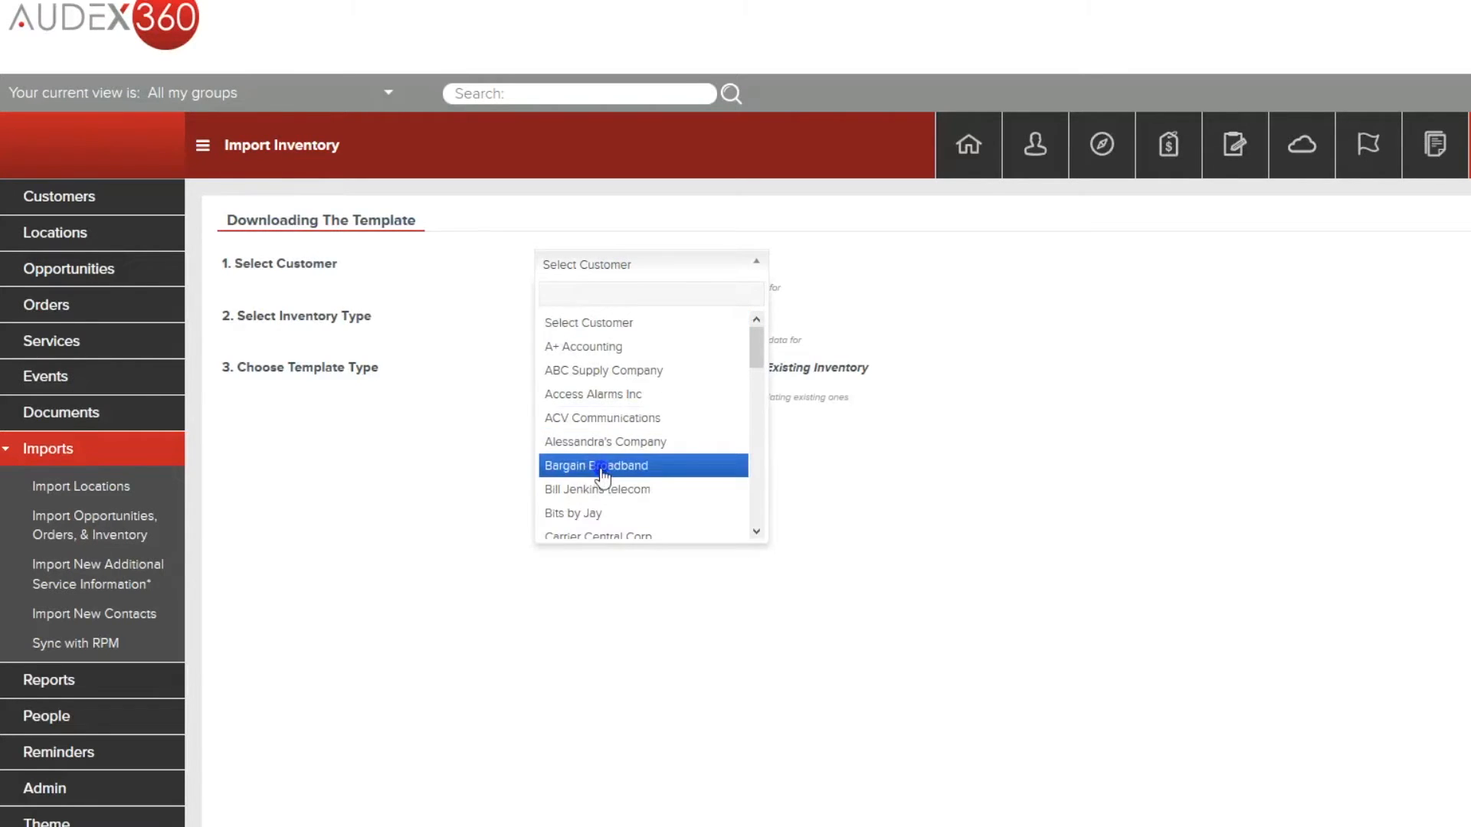
{"action": "left_click", "coordinate": [602, 469]}
{"action": "left_click", "coordinate": [579, 317]}
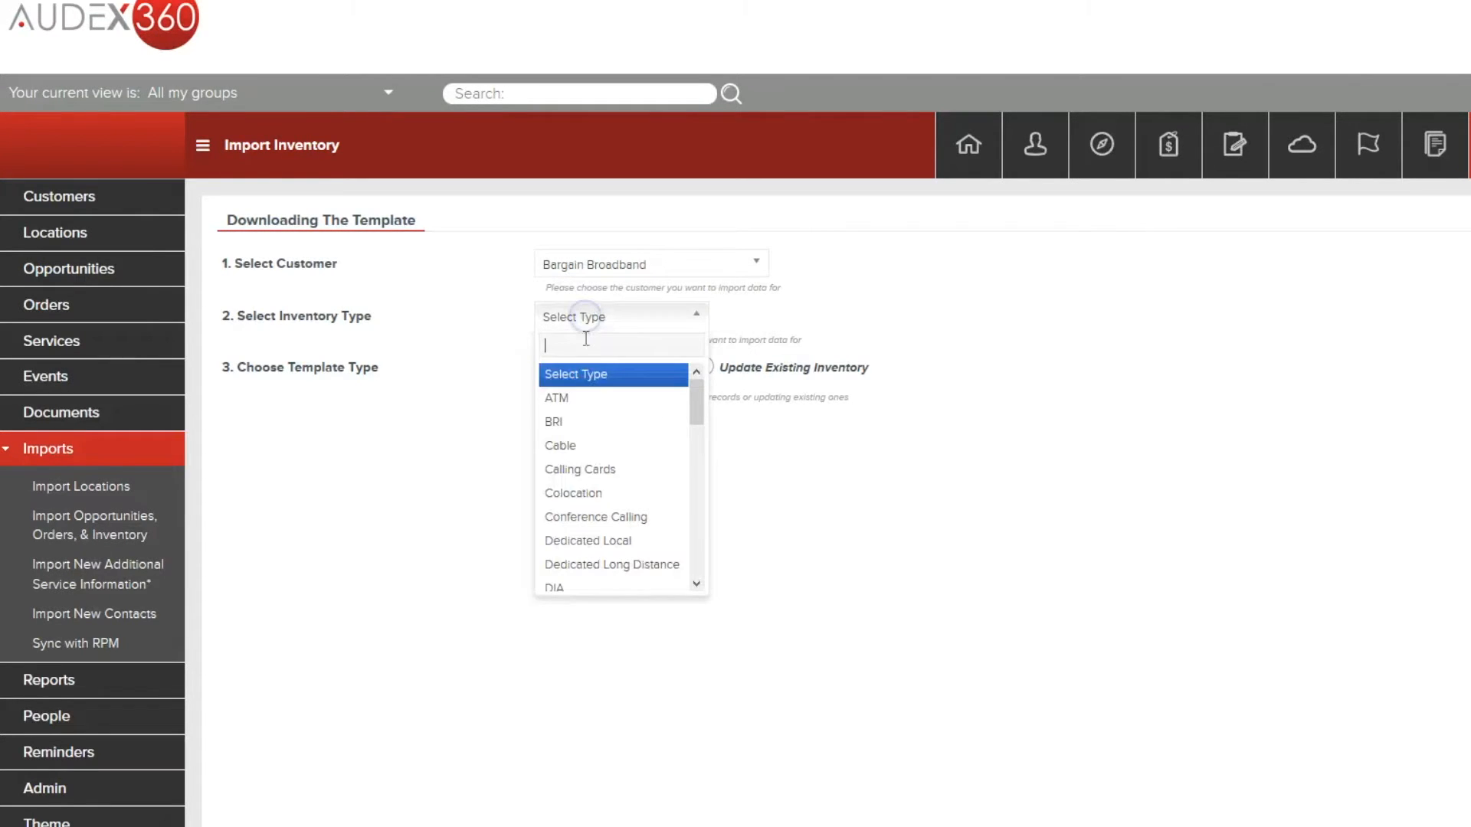
{"action": "left_click", "coordinate": [588, 427]}
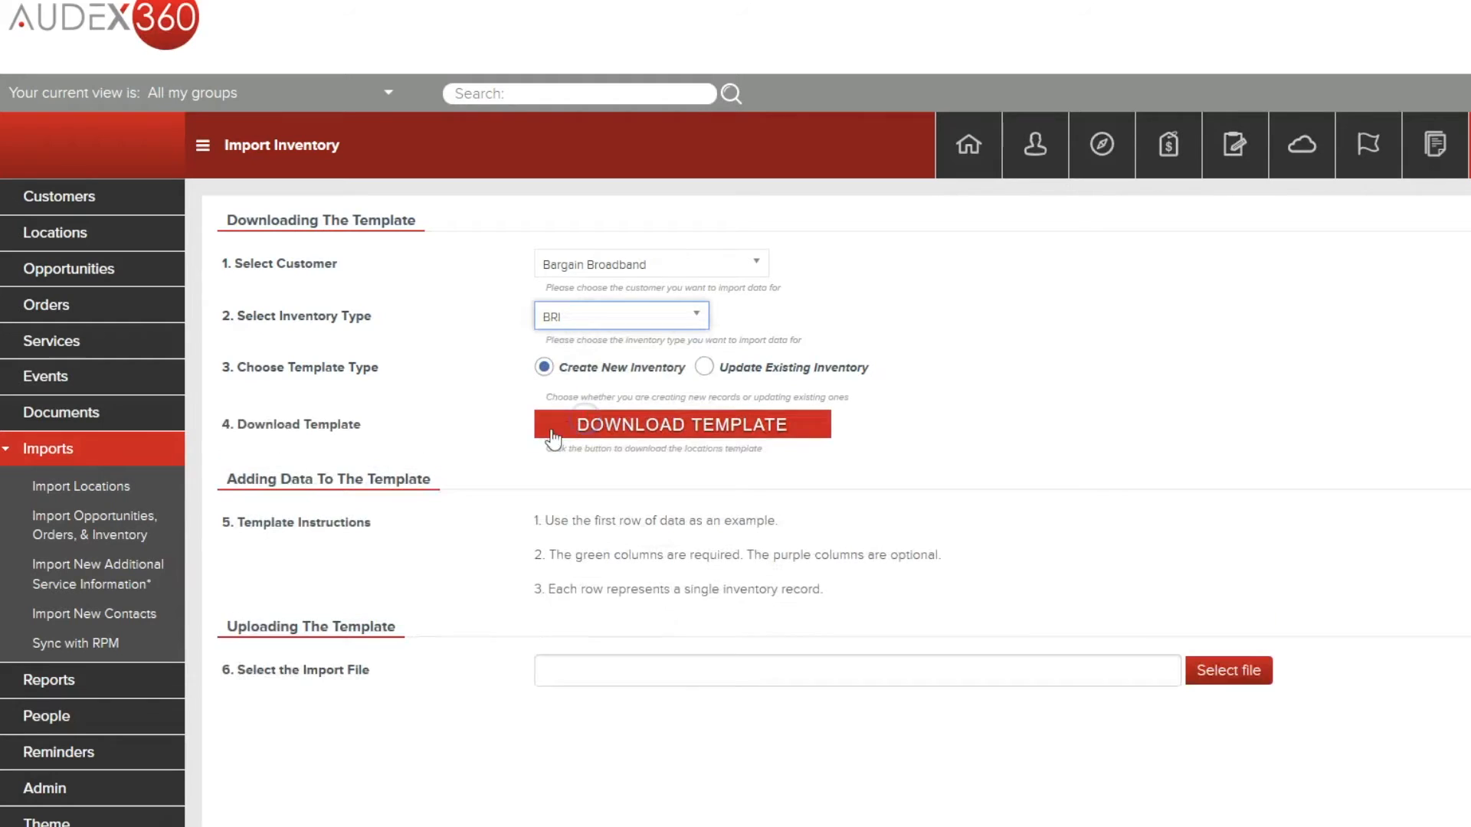
{"action": "left_click", "coordinate": [711, 371]}
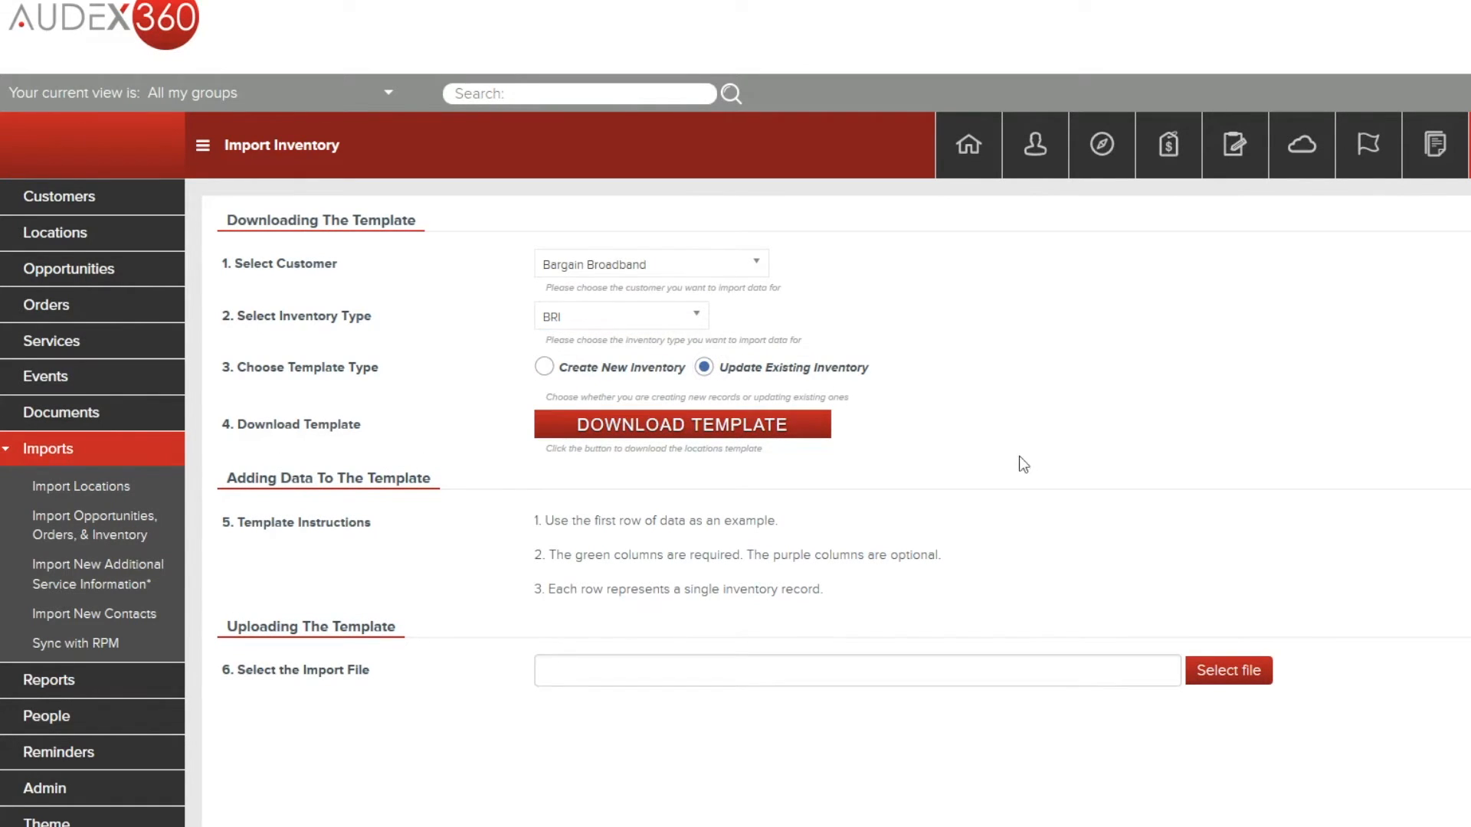
Step: Download the template for updating existing inventory, open it in Microsoft Excel and enable editing
{"action": "left_click", "coordinate": [763, 433]}
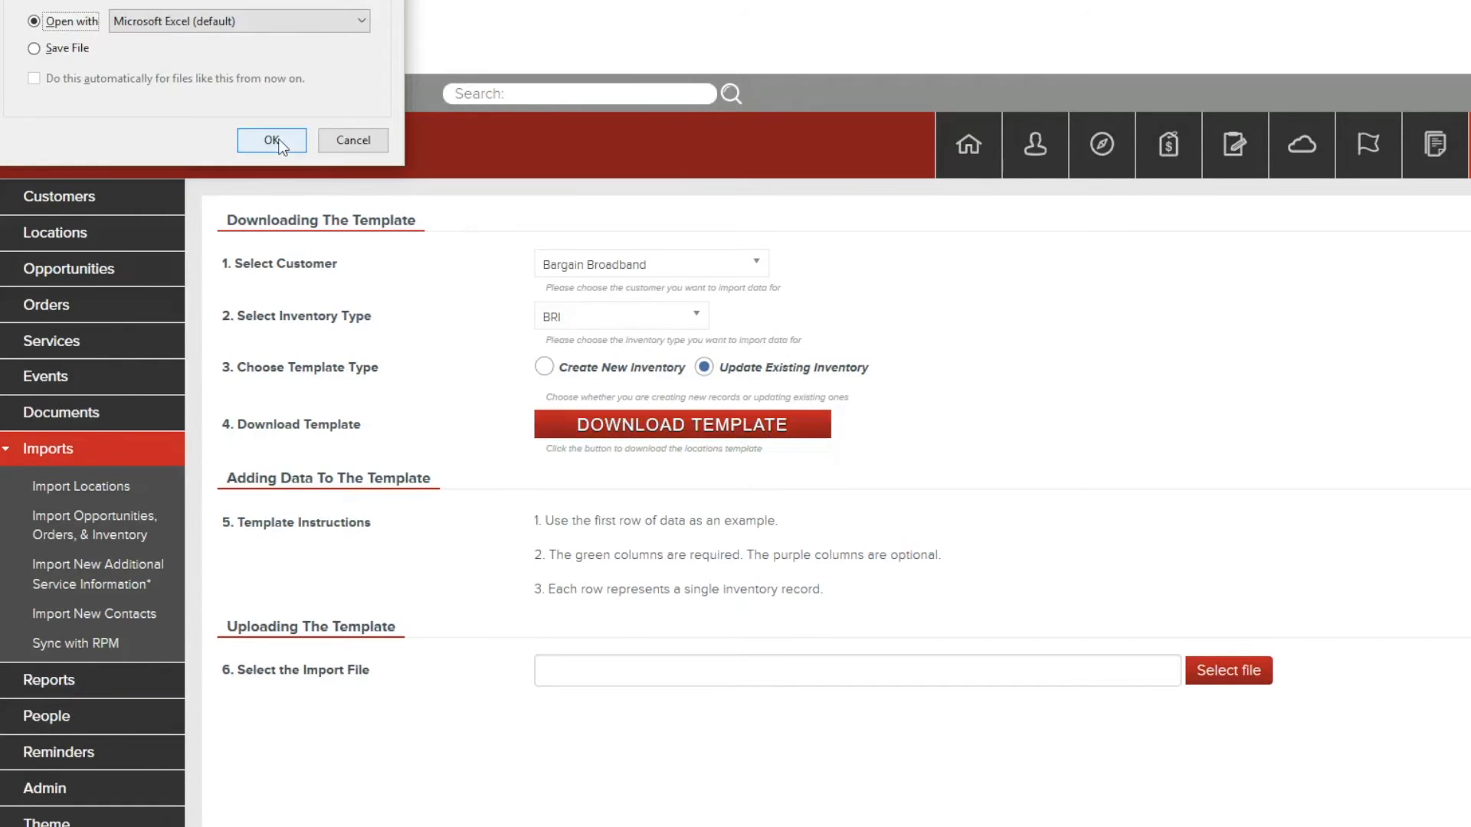
{"action": "left_click", "coordinate": [276, 144]}
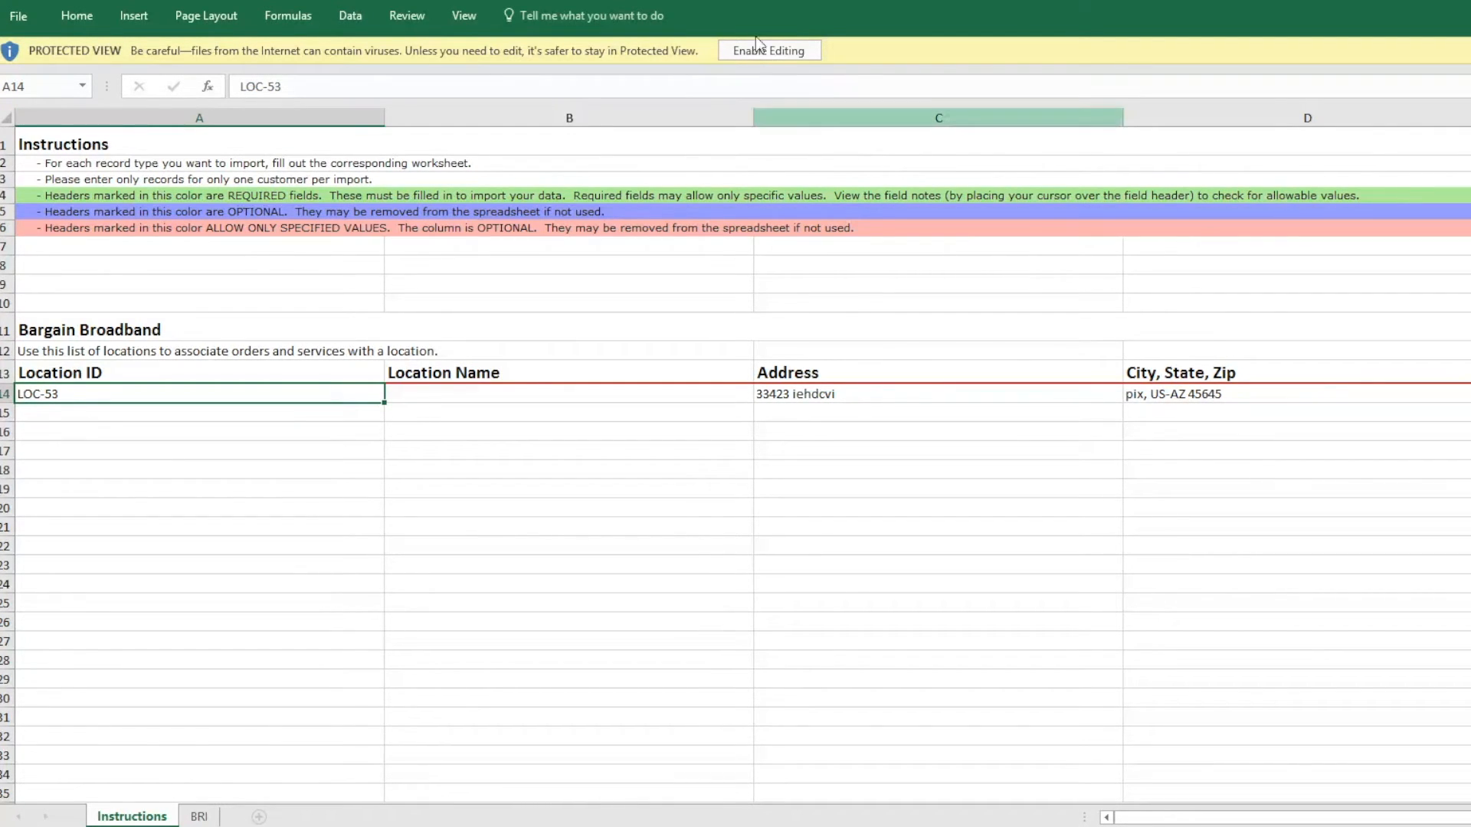
{"action": "left_click", "coordinate": [770, 52]}
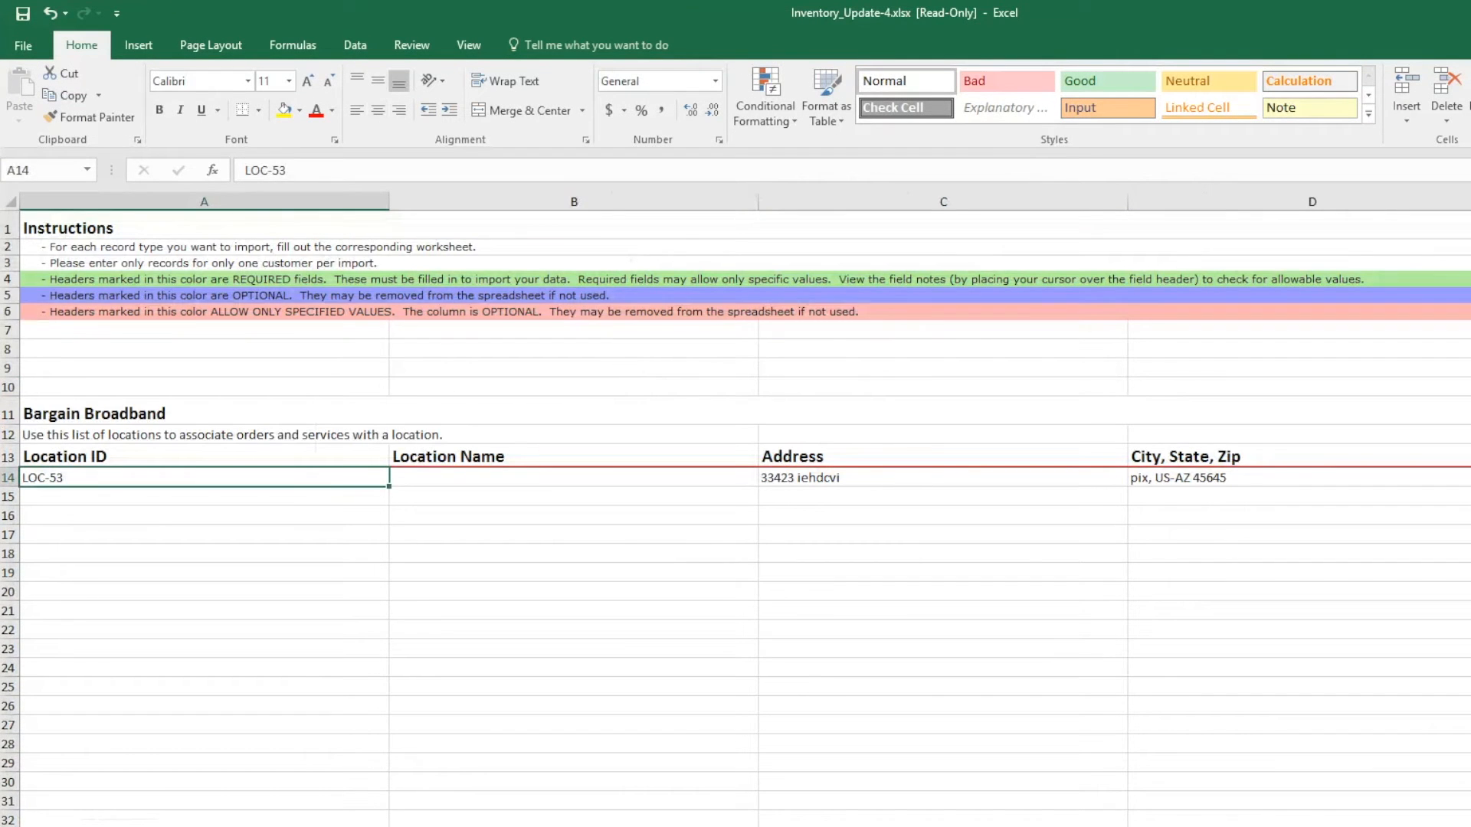
Step: On the inventory worksheet, change the description of record ACT-140 to Bargain Broadband BRI Update
{"action": "left_click", "coordinate": [220, 826]}
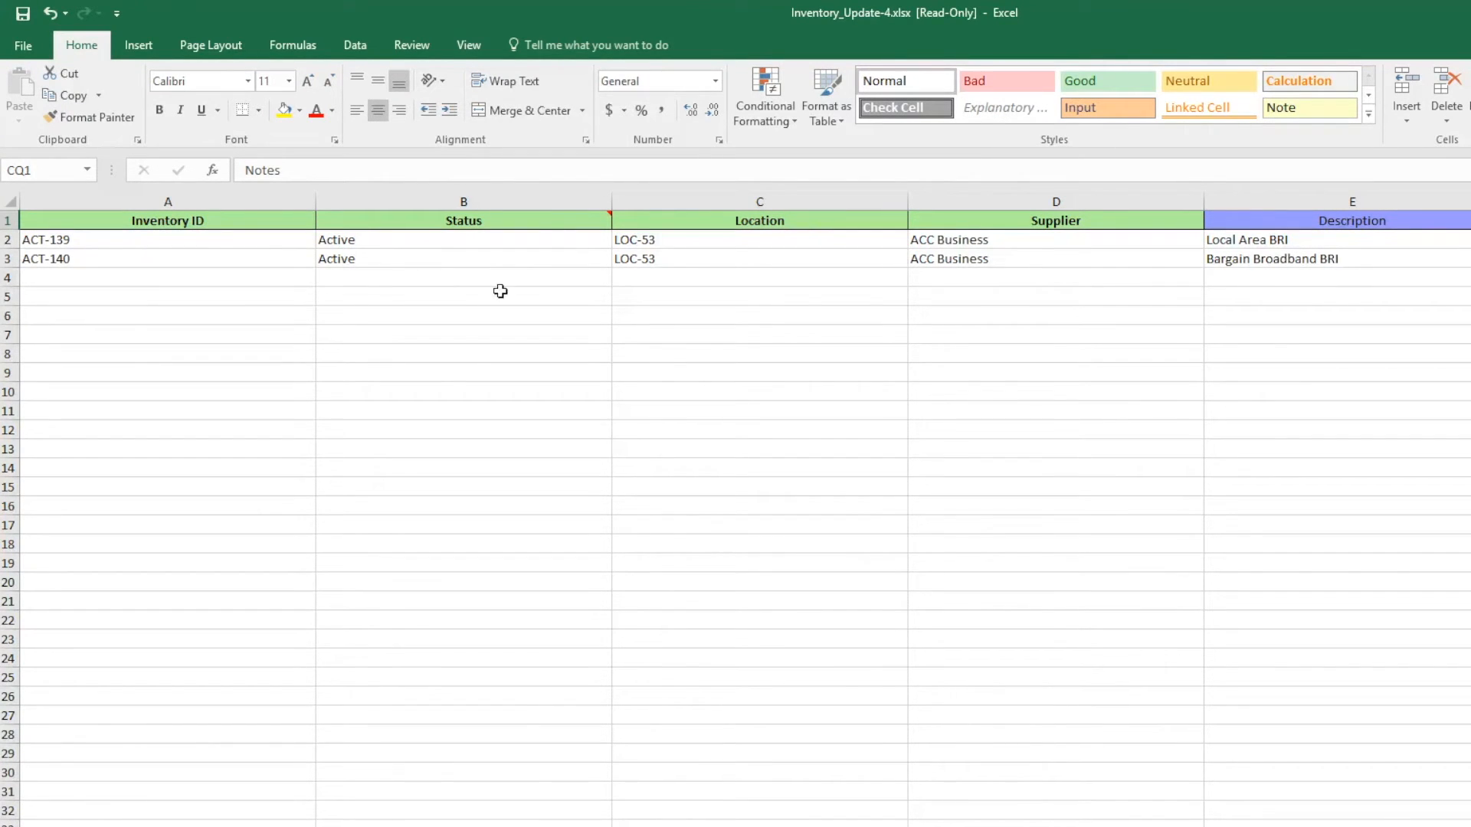
{"action": "left_click", "coordinate": [1313, 258]}
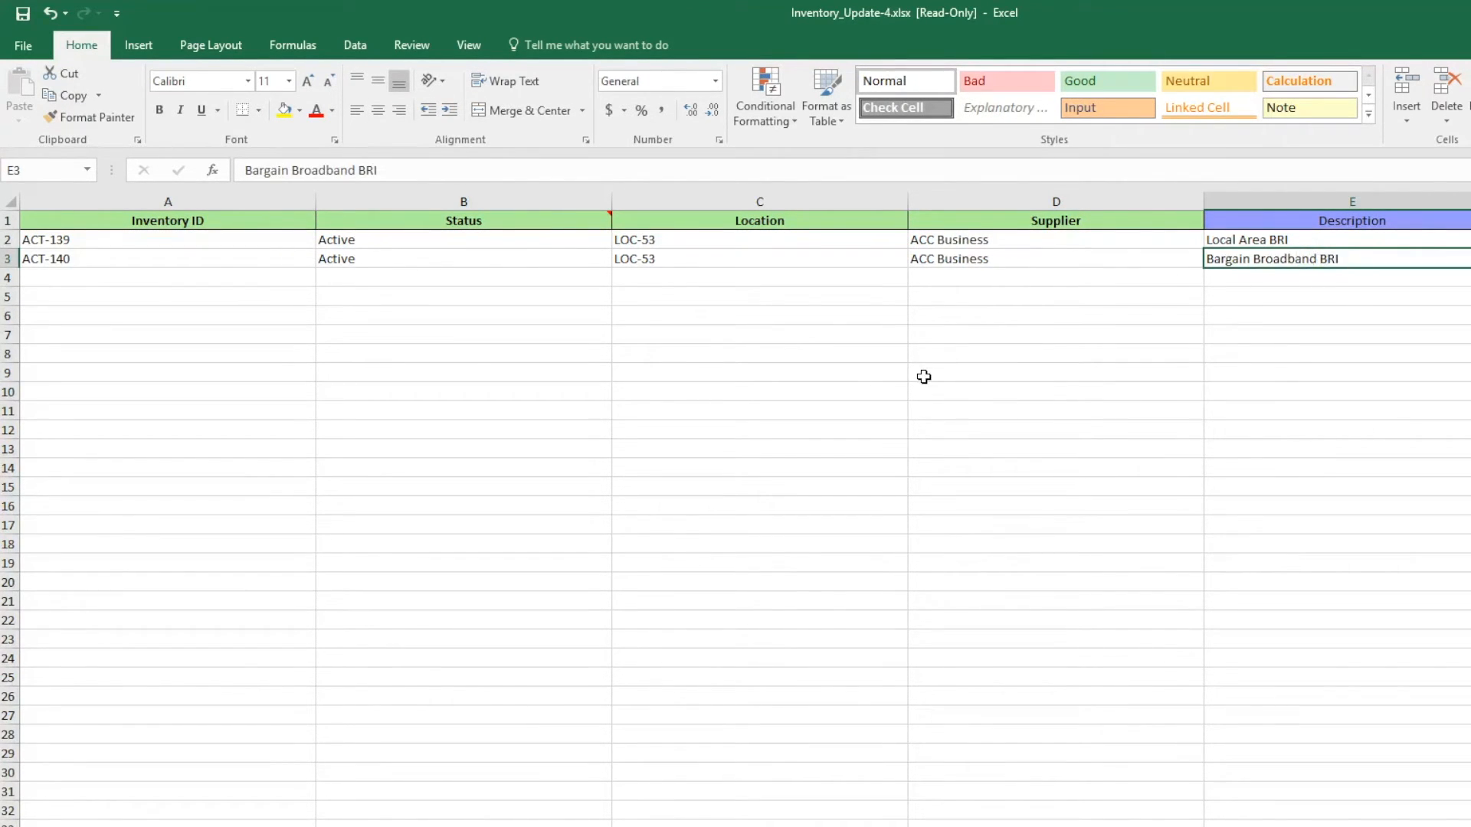
{"action": "left_click", "coordinate": [421, 168]}
{"action": "type", "text": "Update"}
{"action": "key", "text": "Return"}
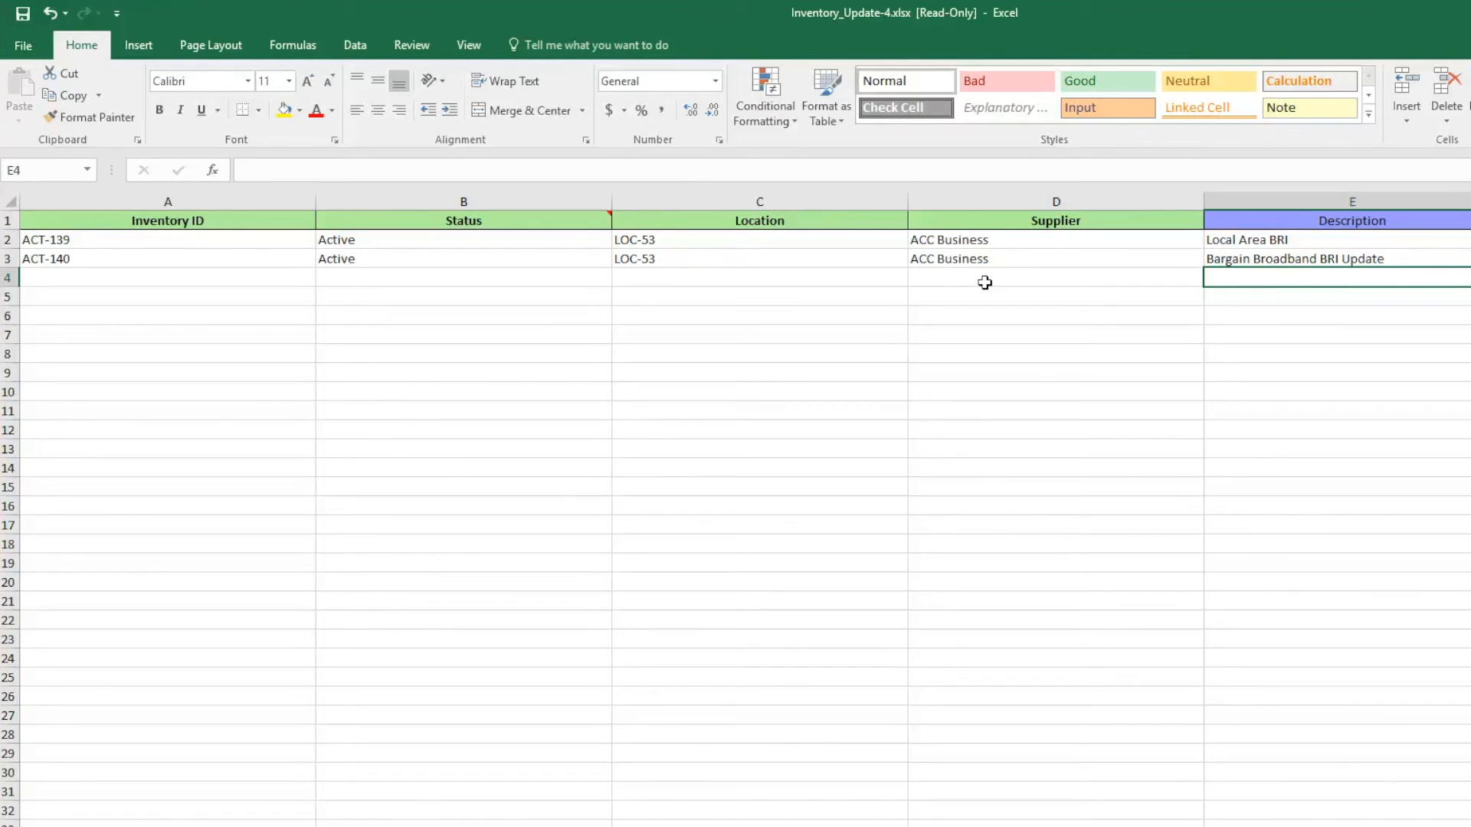
Step: Save the edited update template to the Desktop as a workbook named BRI Update
{"action": "key", "text": "ctrl+s"}
{"action": "left_click", "coordinate": [927, 421]}
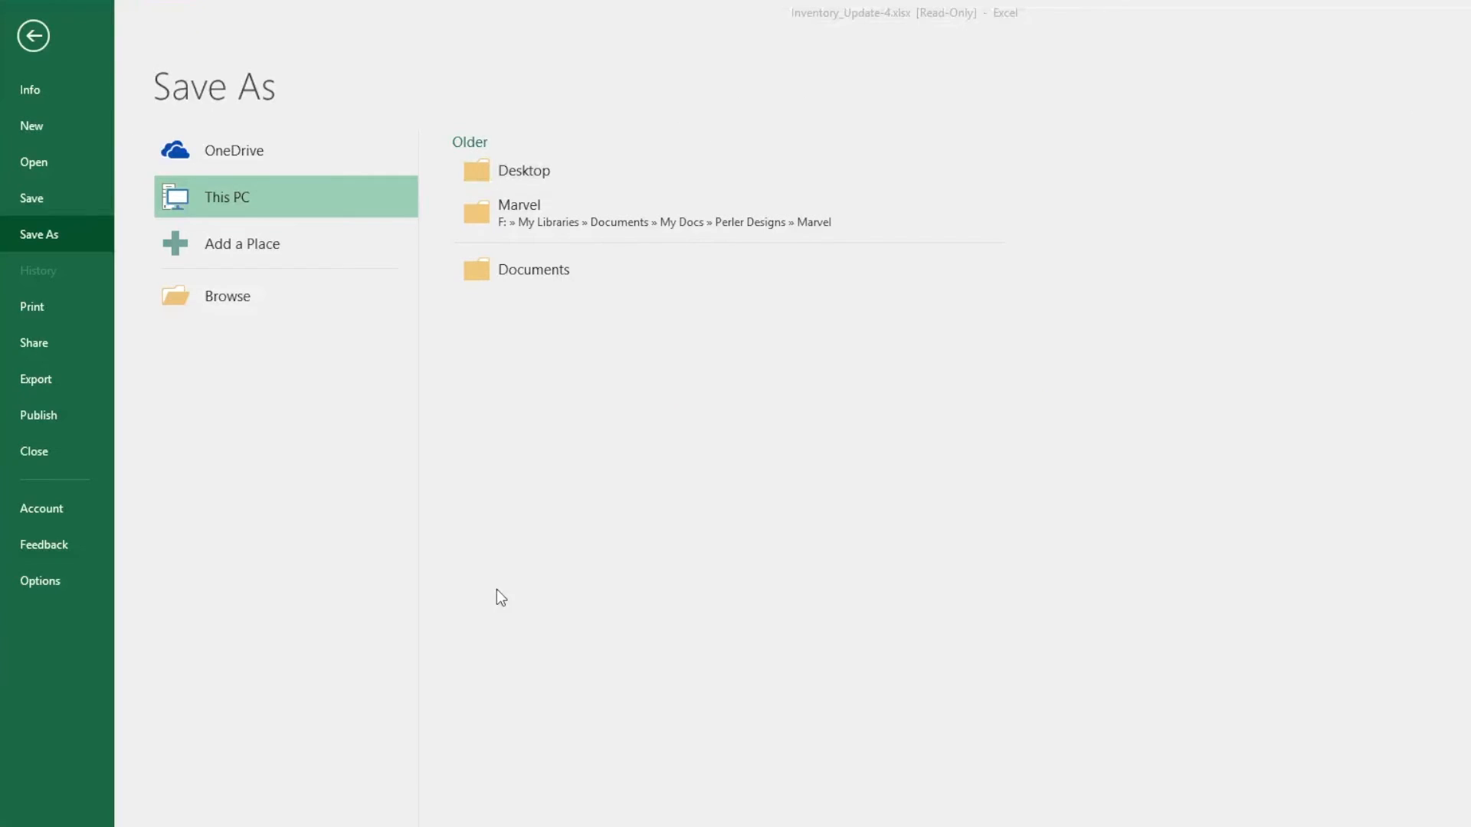
{"action": "left_click", "coordinate": [534, 170]}
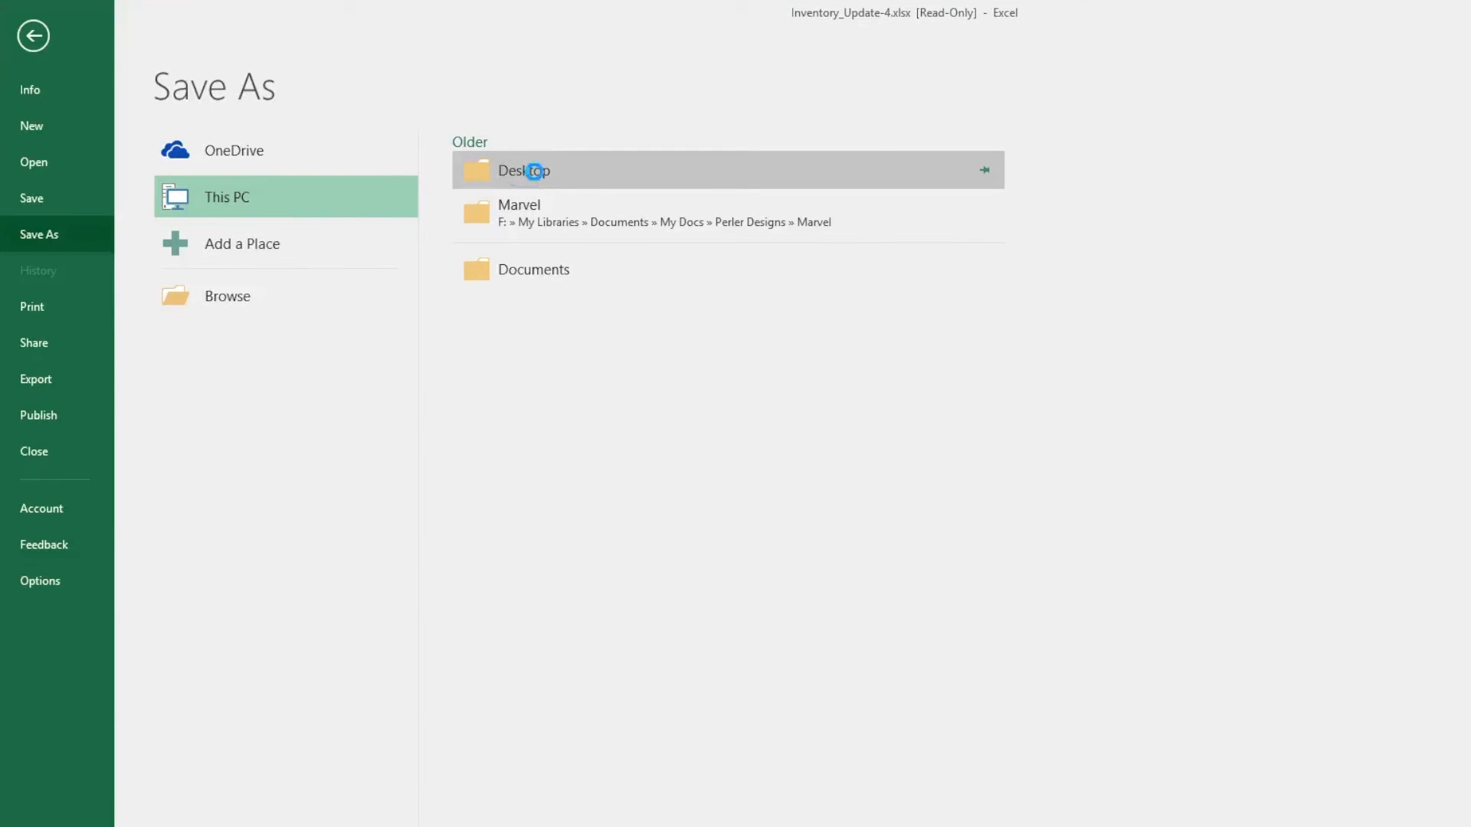
{"action": "type", "text": "BRI Update"}
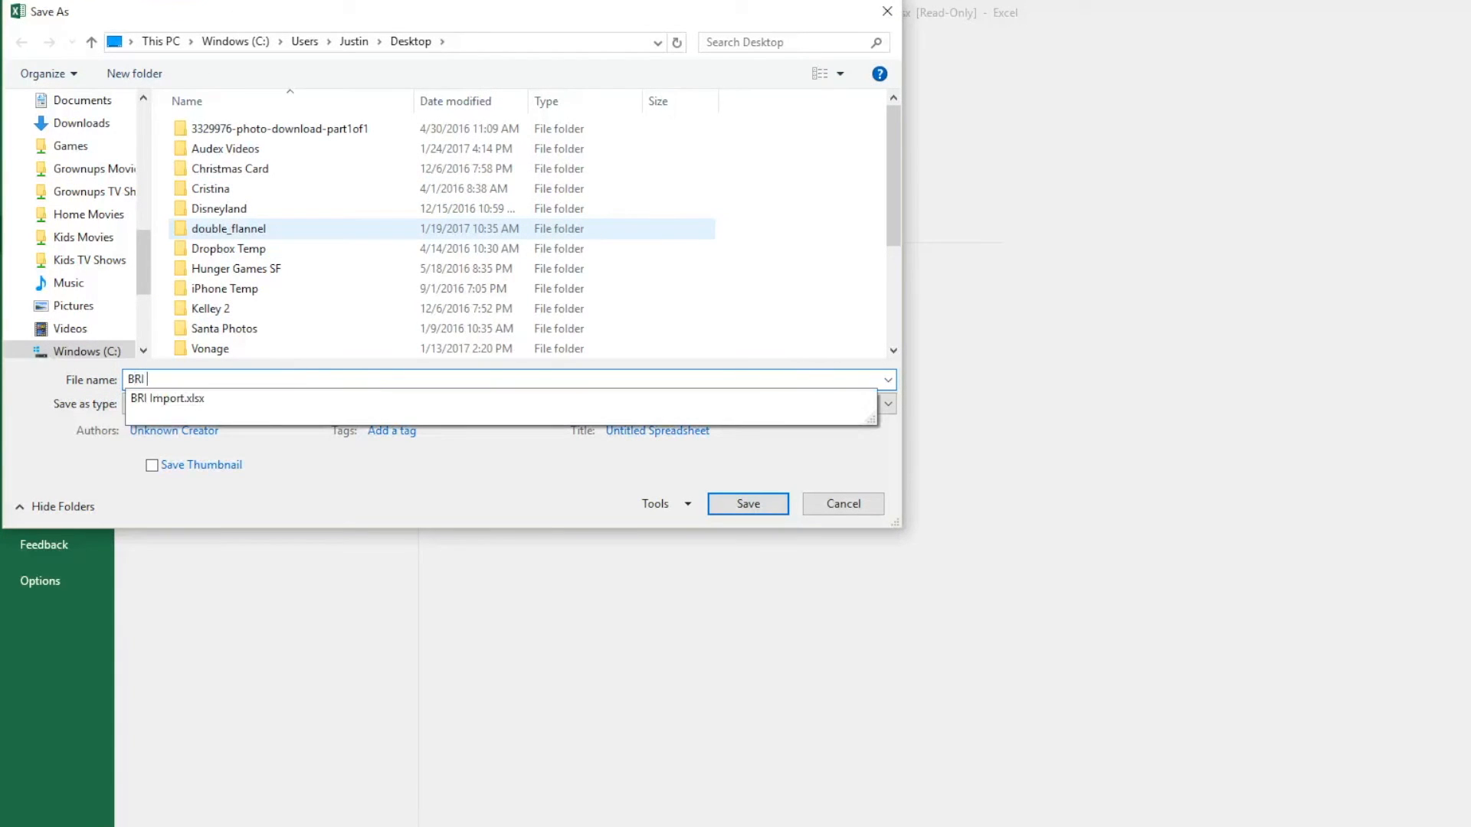
{"action": "key", "text": "Return"}
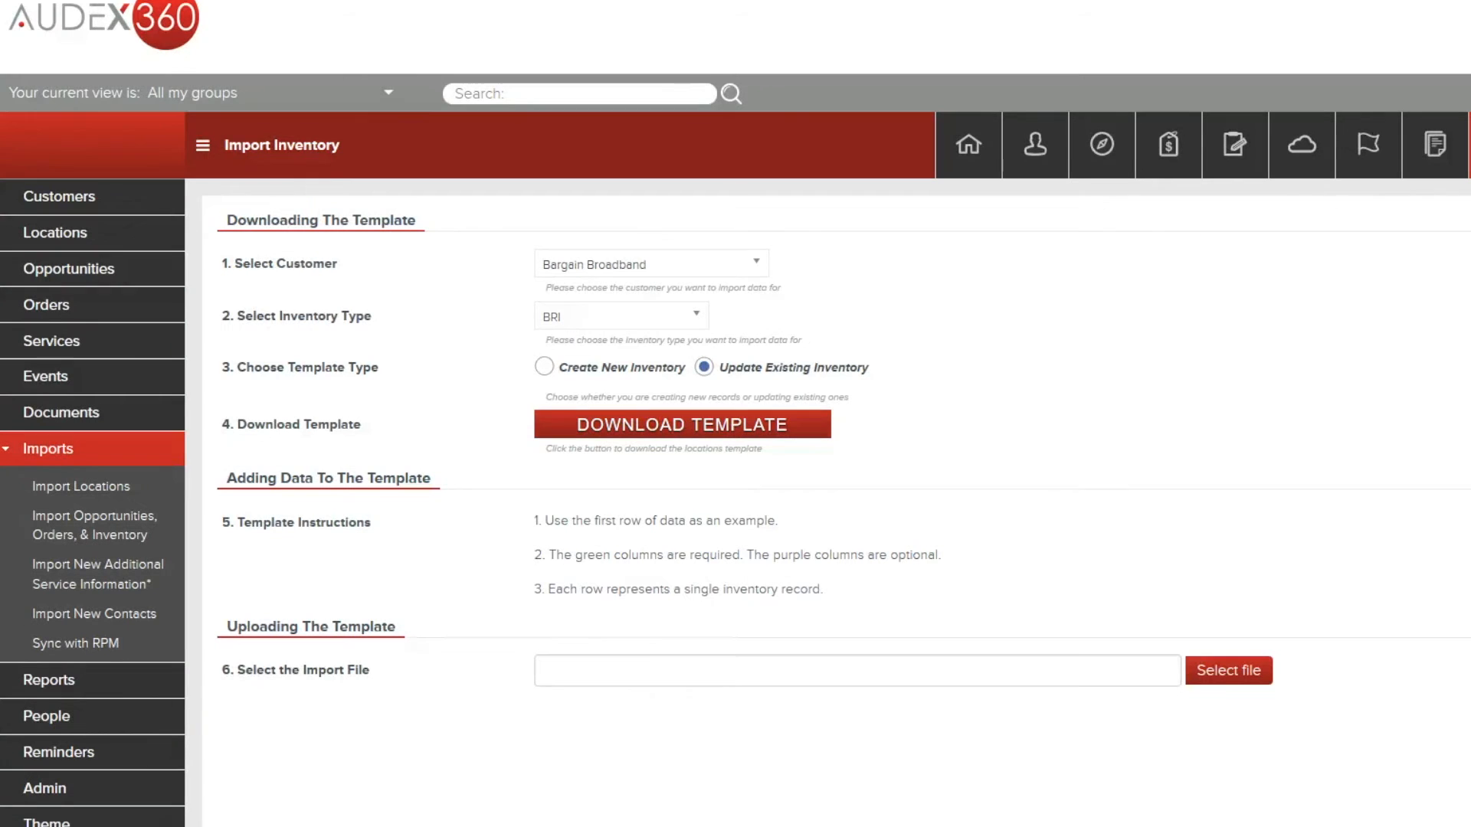
Step: On the Audex360 import page, choose BRI Update.xlsx as the import file and try to upload it
{"action": "left_click", "coordinate": [1227, 671]}
{"action": "type", "text": "Bri"}
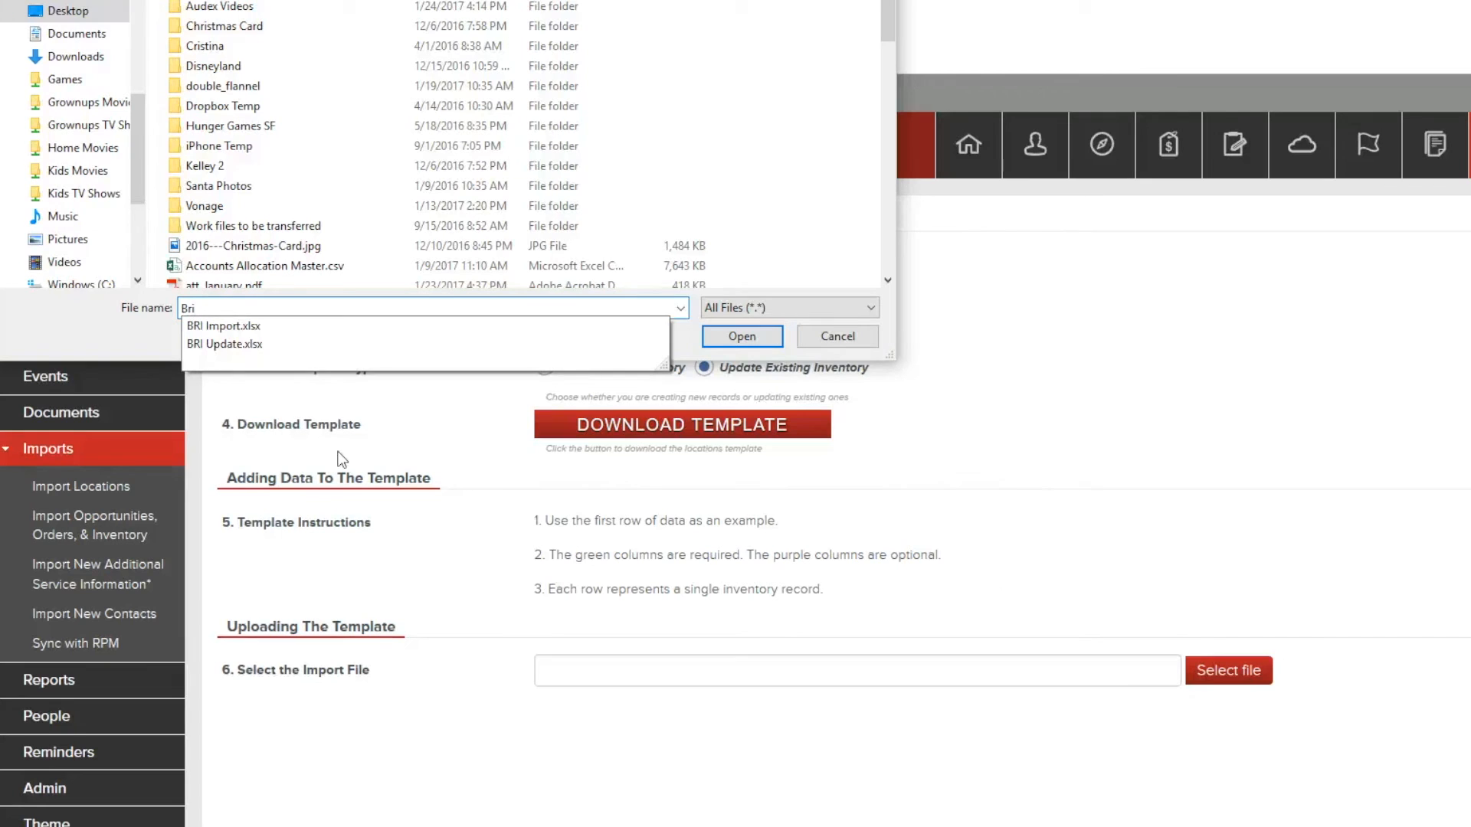
{"action": "left_click", "coordinate": [498, 344]}
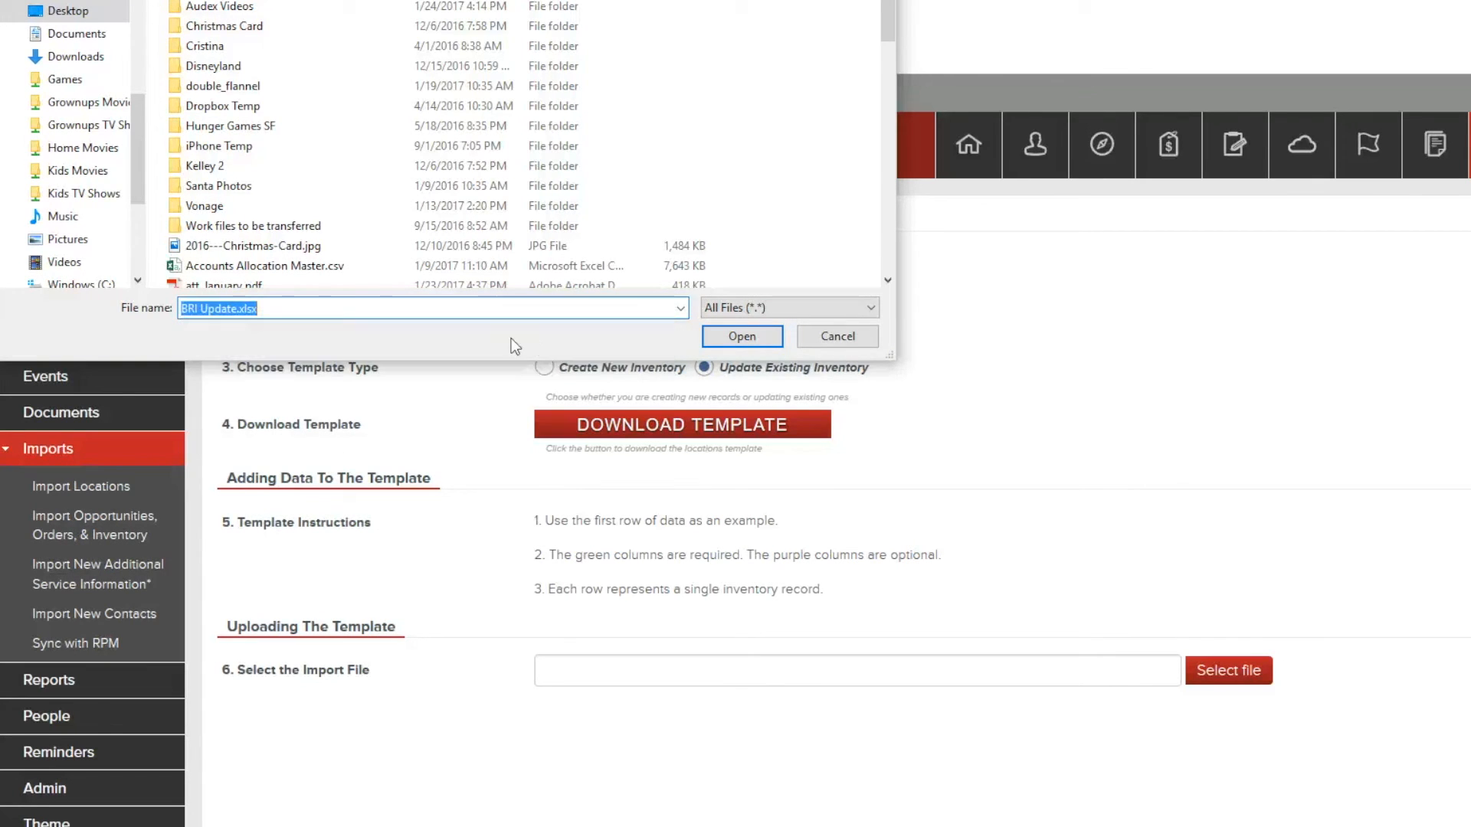
{"action": "left_click", "coordinate": [741, 336]}
{"action": "left_click", "coordinate": [693, 724]}
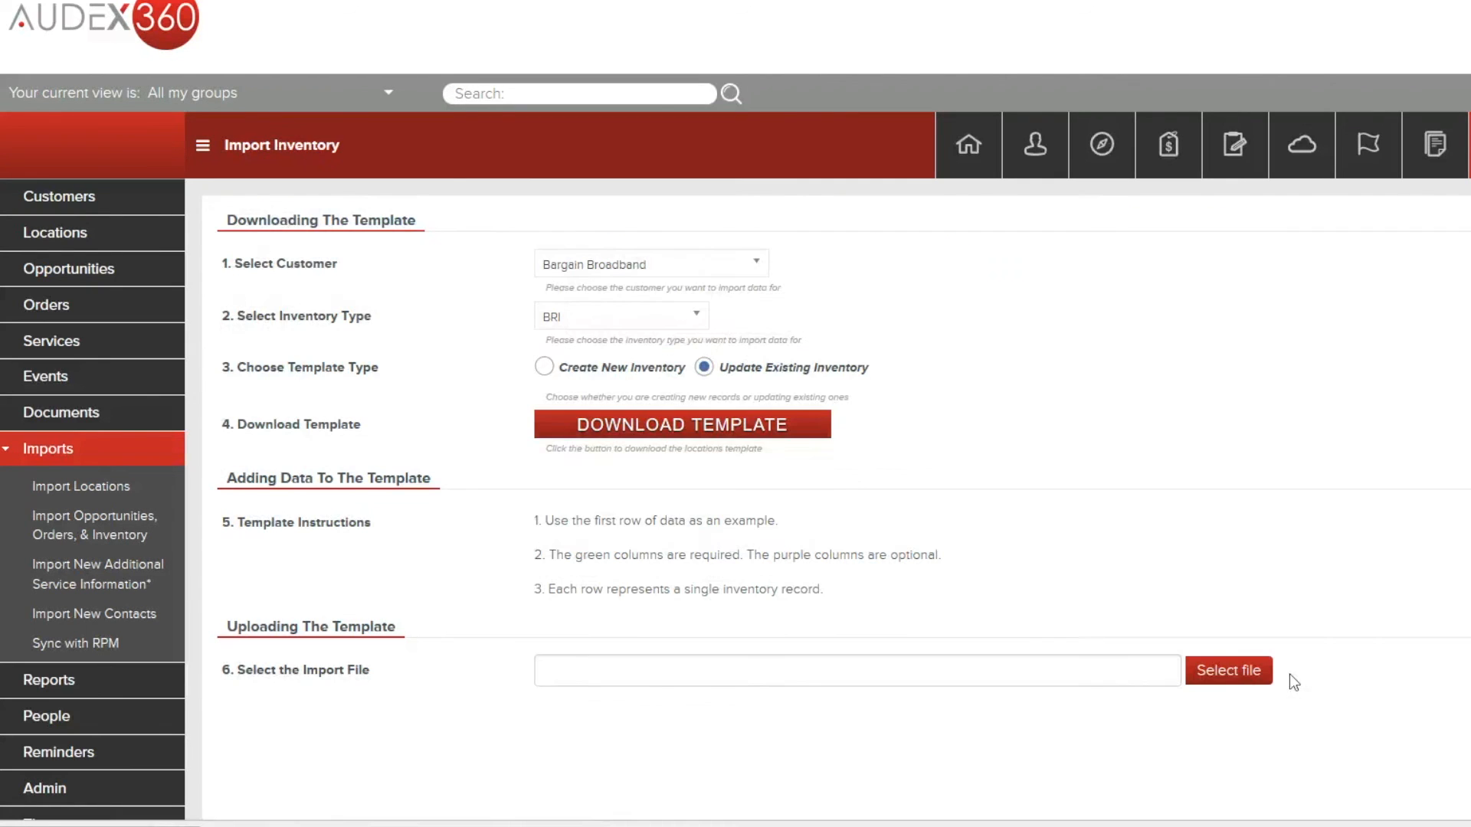
Step: Select BRI Update.xlsx again as the import file for updating the existing BRI inventory
{"action": "left_click", "coordinate": [1230, 672]}
{"action": "type", "text": "Bri"}
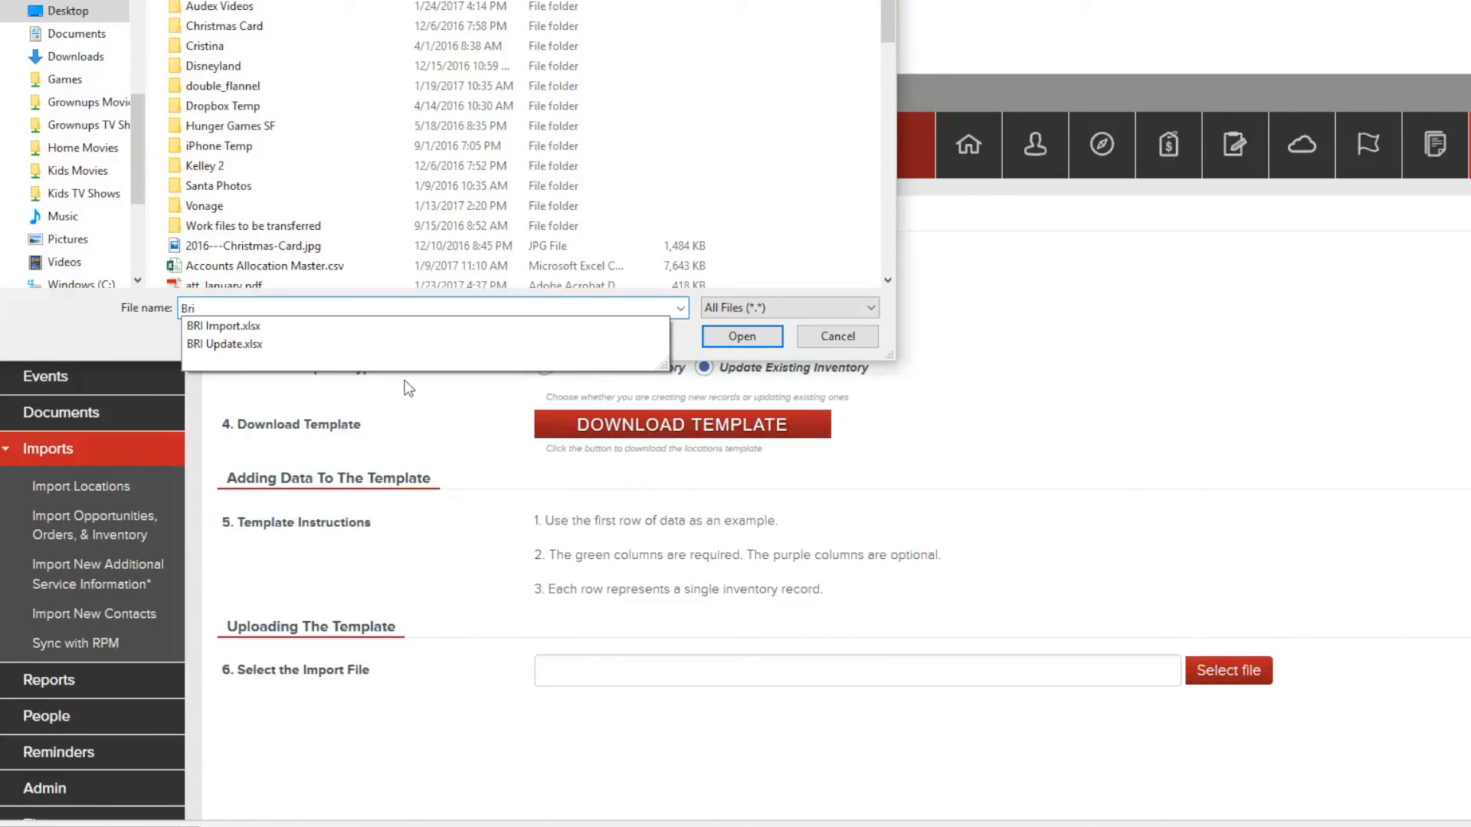
{"action": "left_click", "coordinate": [281, 343]}
{"action": "left_click", "coordinate": [740, 339]}
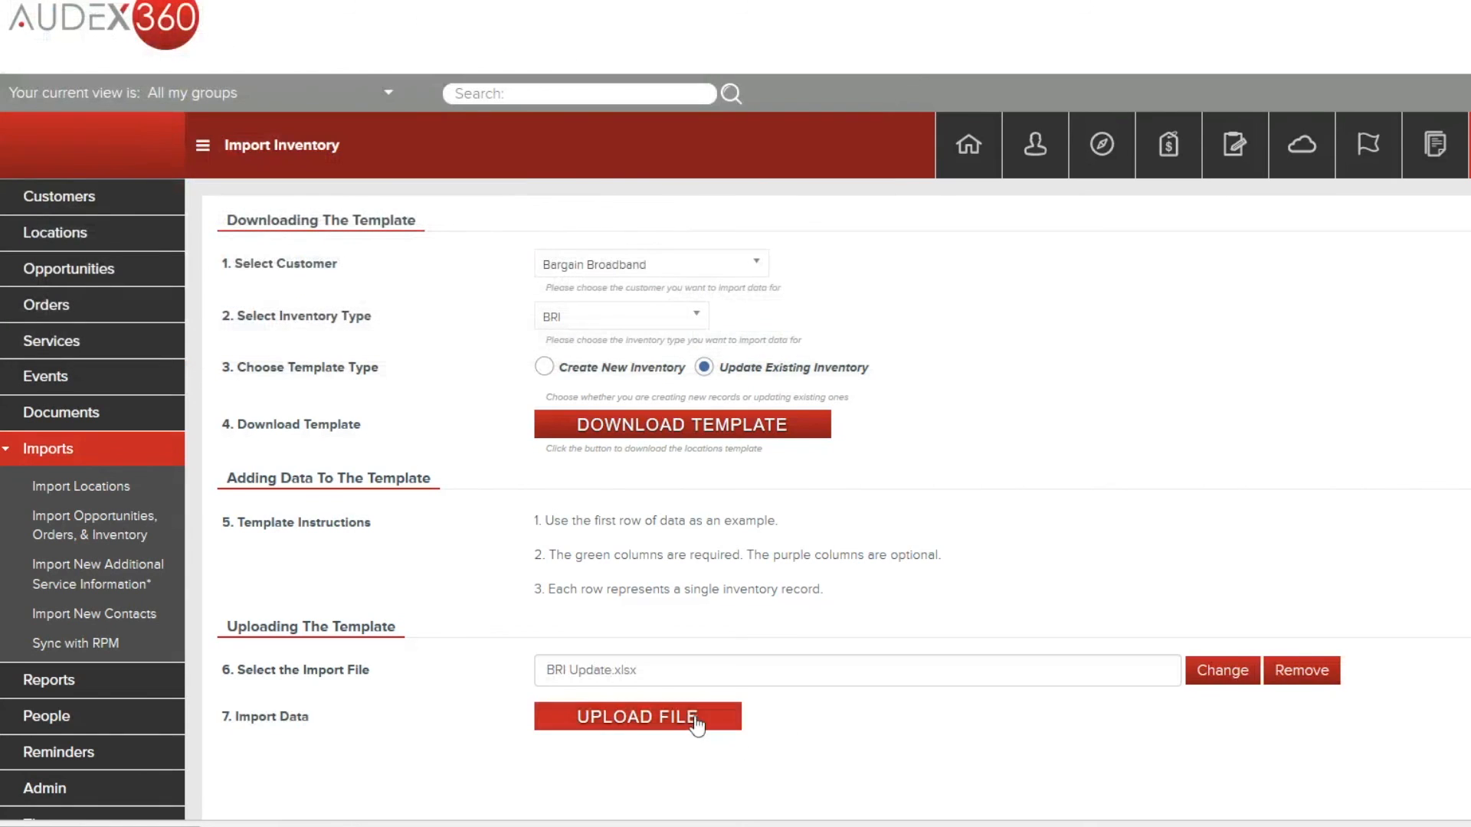